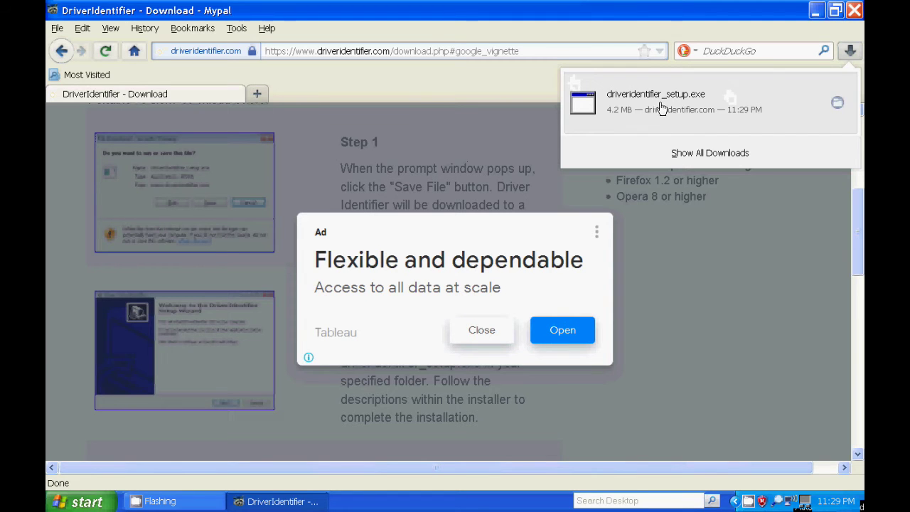
- Close the browser window with the finished driveridentifier_setup.exe download and return to the desktop
left_click(854, 13)
left_click(854, 12)
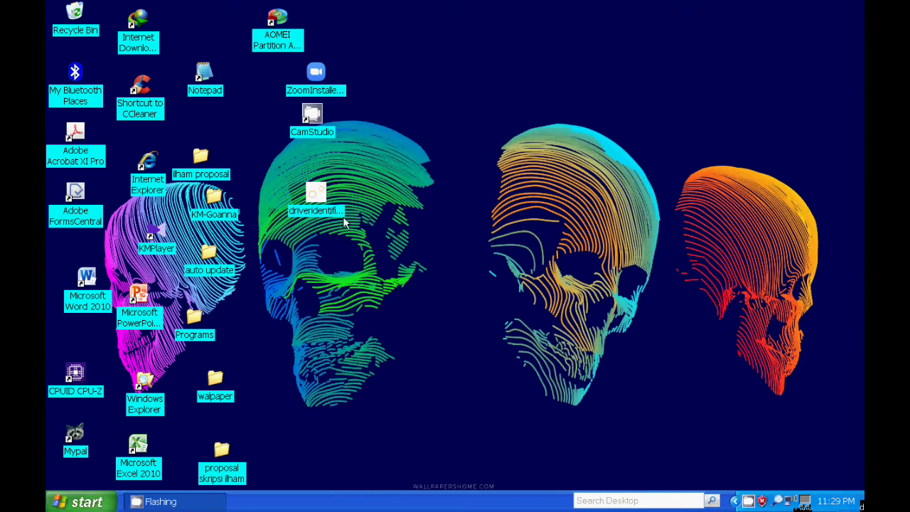
- Try to run driveridentifier_setup from the desktop under the current user account with protection from unauthorized program activity enabled
left_click(316, 197)
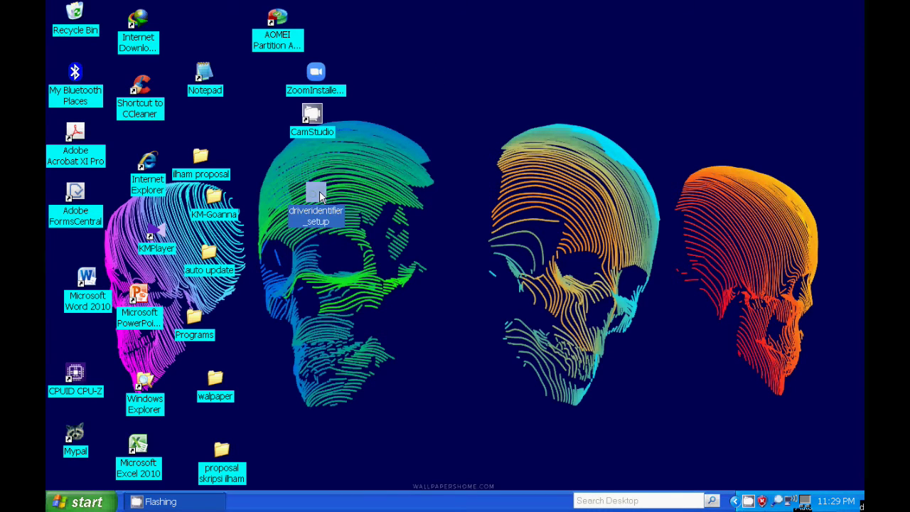
right_click(320, 196)
left_click(366, 214)
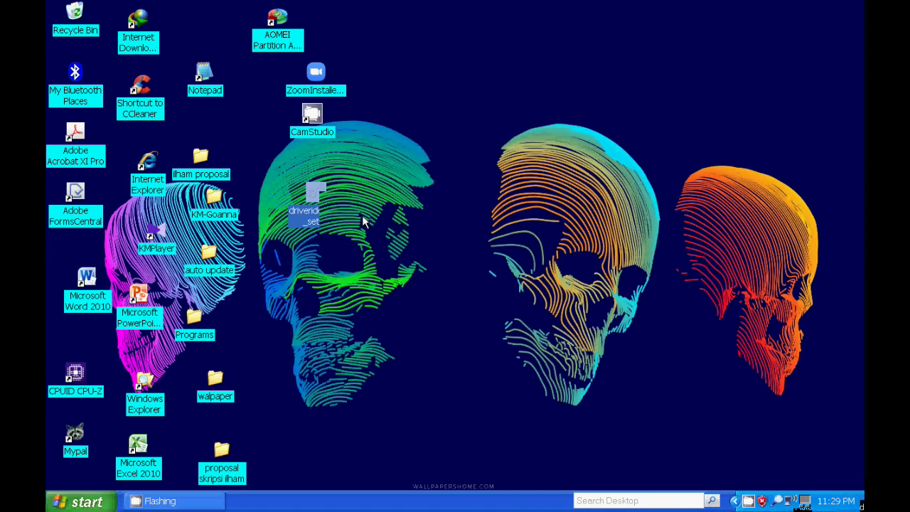
left_click(500, 269)
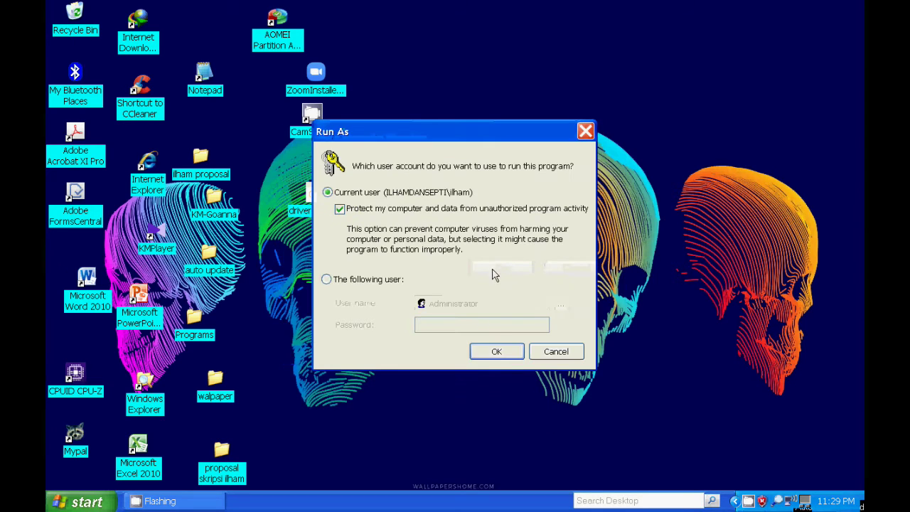
left_click(496, 352)
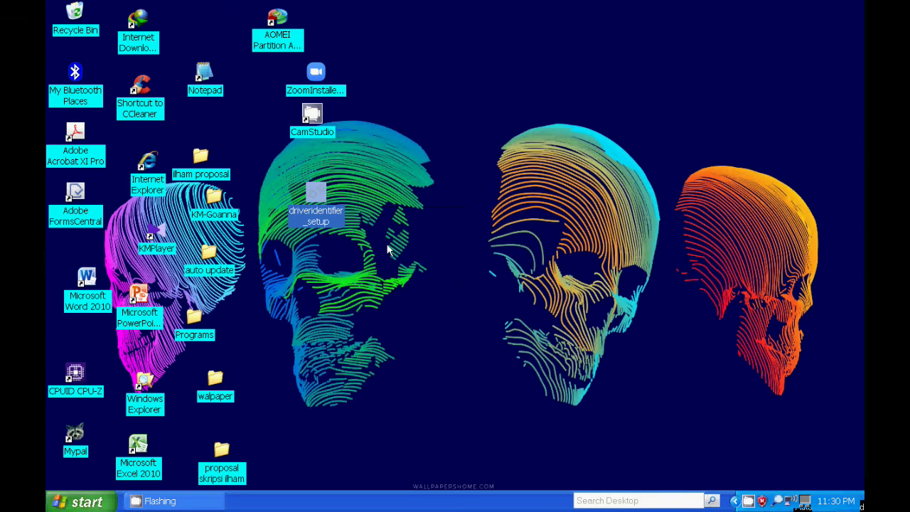
- Run driveridentifier_setup from the desktop, accept the license agreement and complete the DriverIdentifier installation
double_click(312, 197)
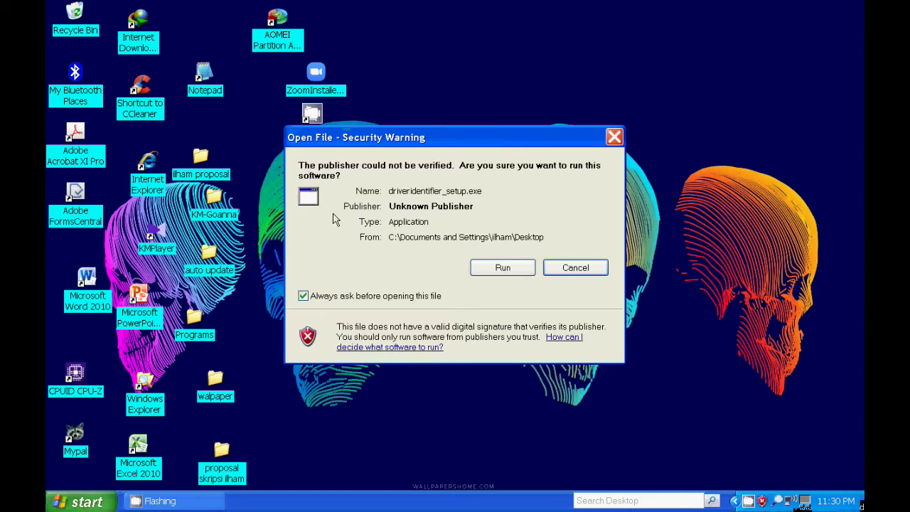
left_click(501, 267)
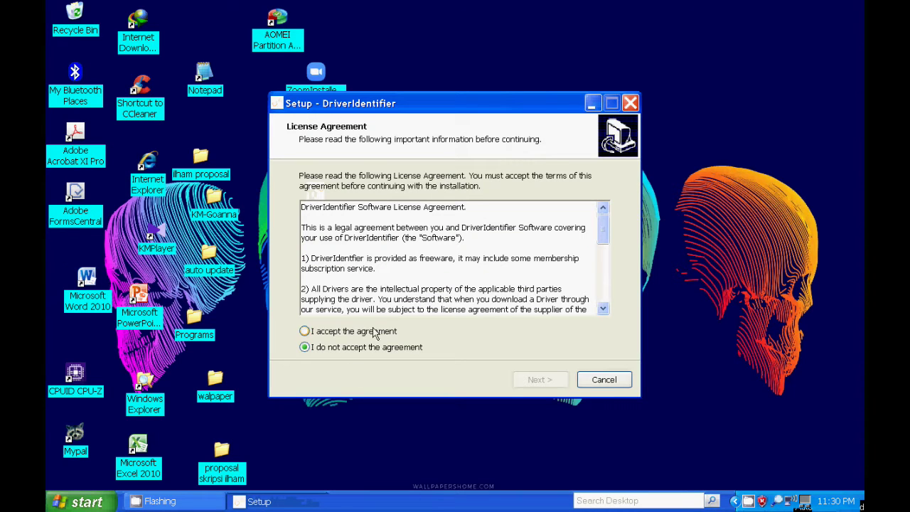
left_click(367, 336)
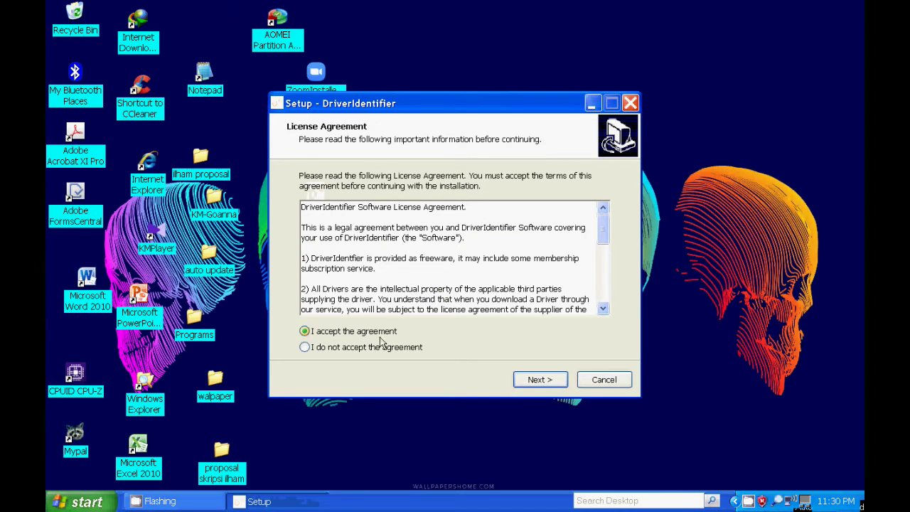
left_click(537, 383)
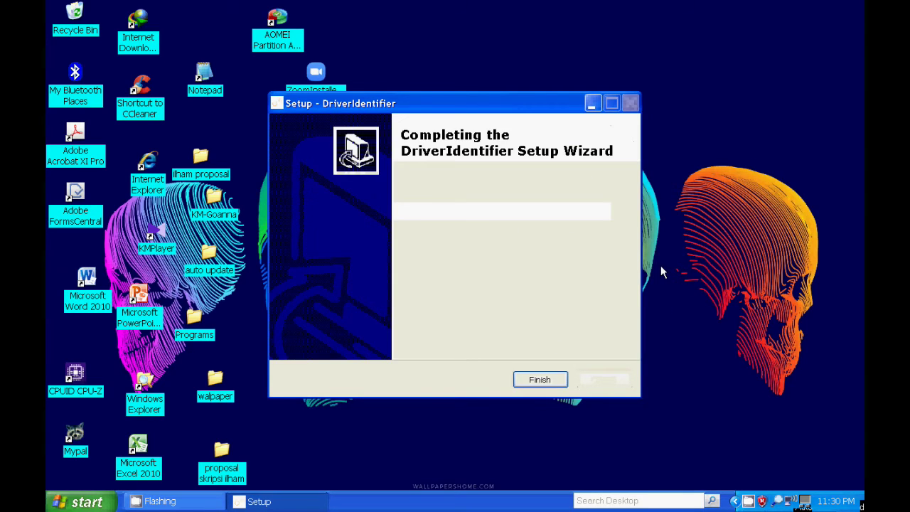
left_click(554, 380)
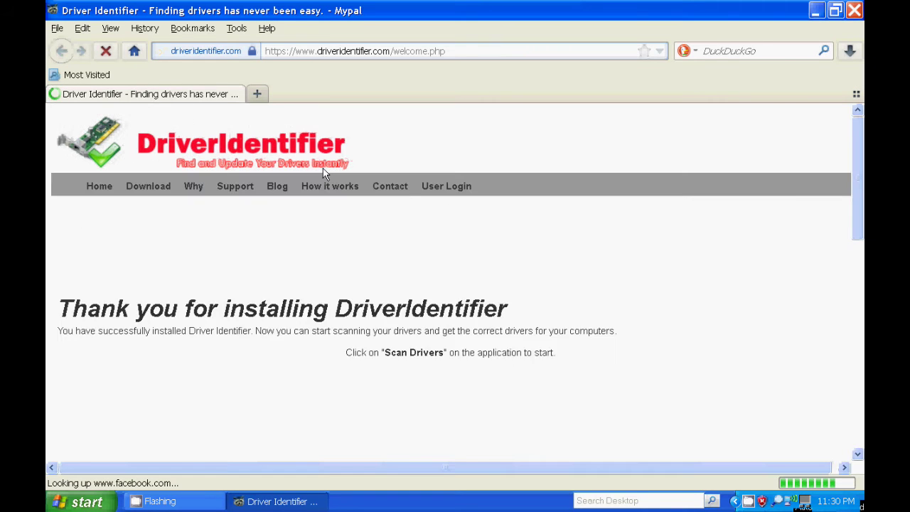
- Close the DriverIdentifier welcome page in the browser and the application window
left_click(854, 10)
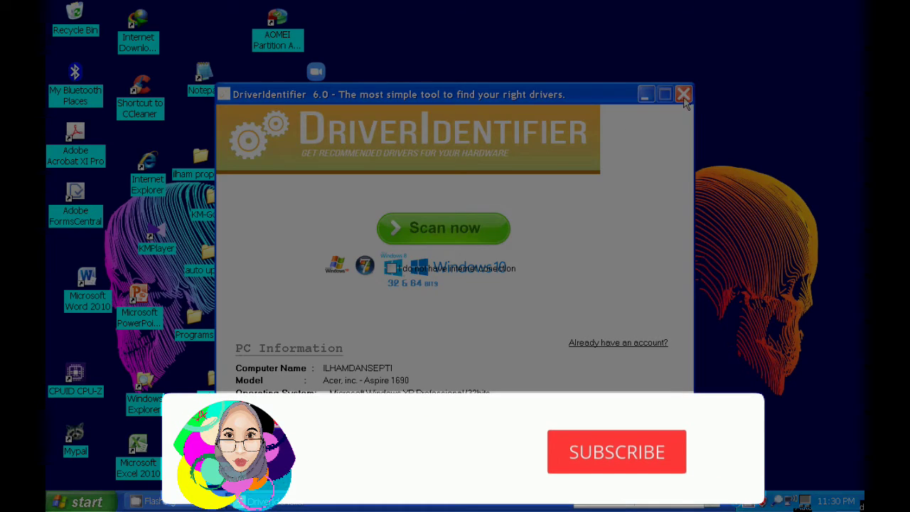
left_click(683, 94)
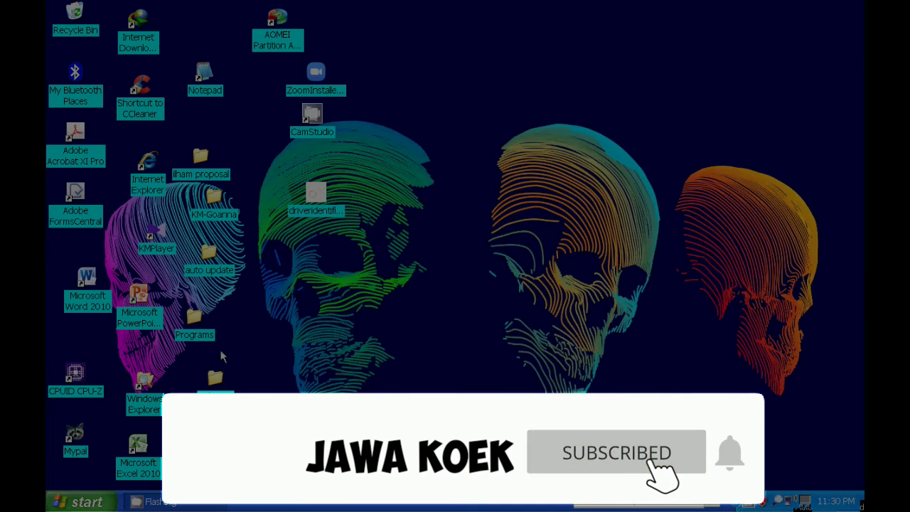
left_click(80, 503)
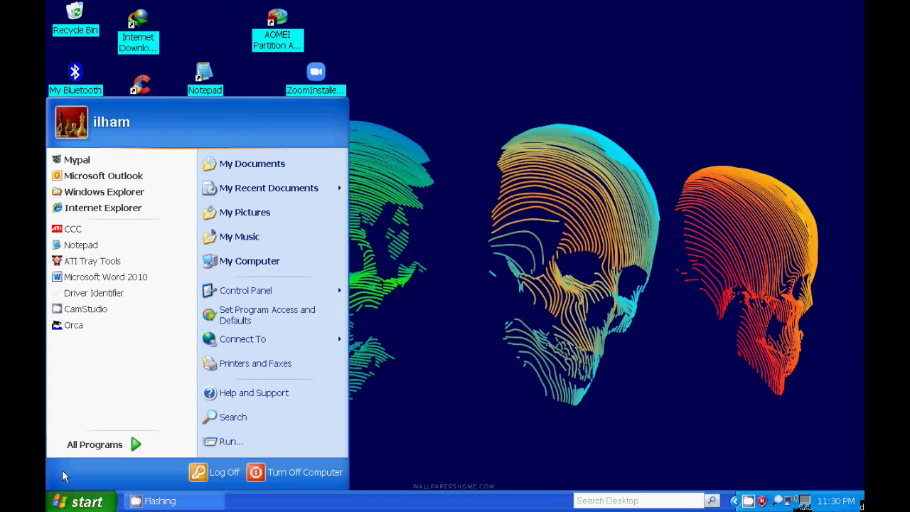
mouse_move(98, 439)
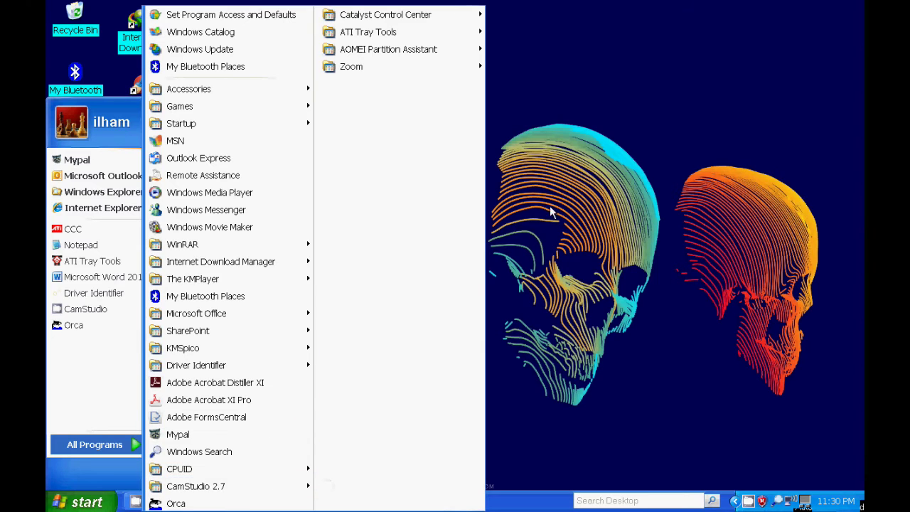
left_click(616, 187)
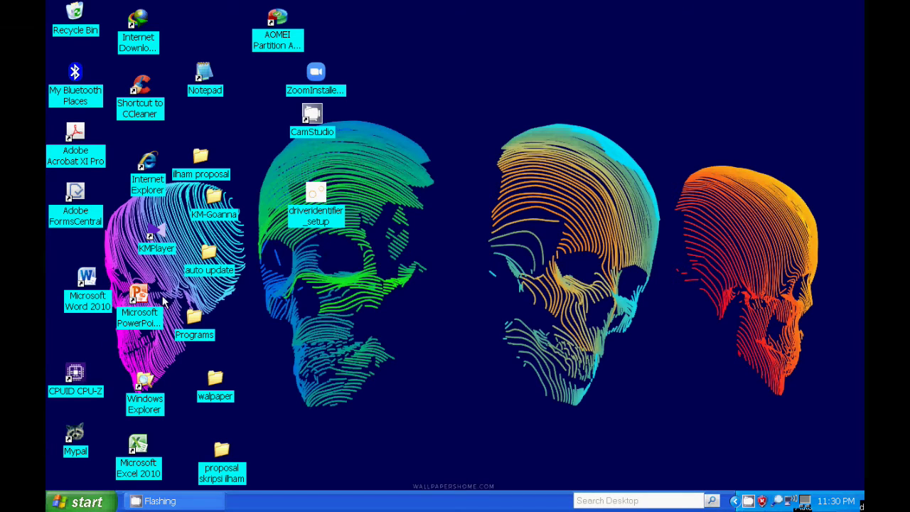
- Launch the installed Driver Identifier program and start a driver scan of the computer
left_click(102, 505)
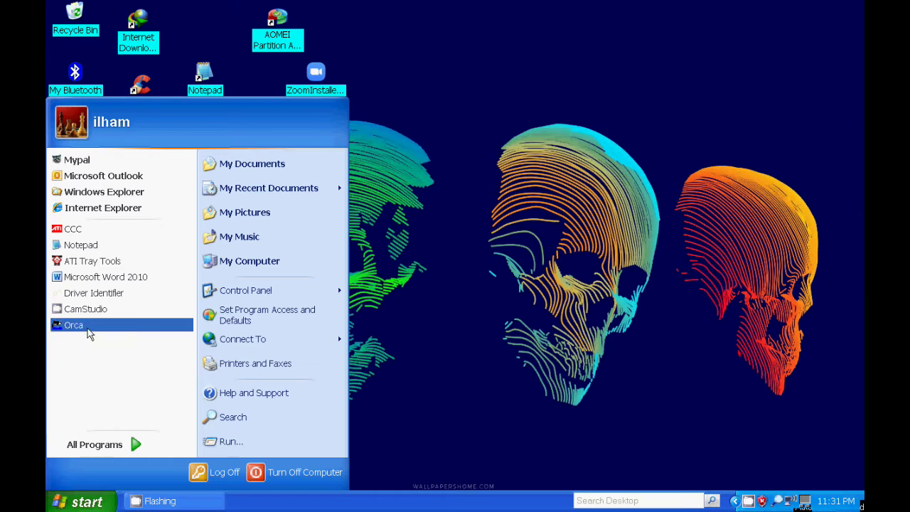
left_click(118, 297)
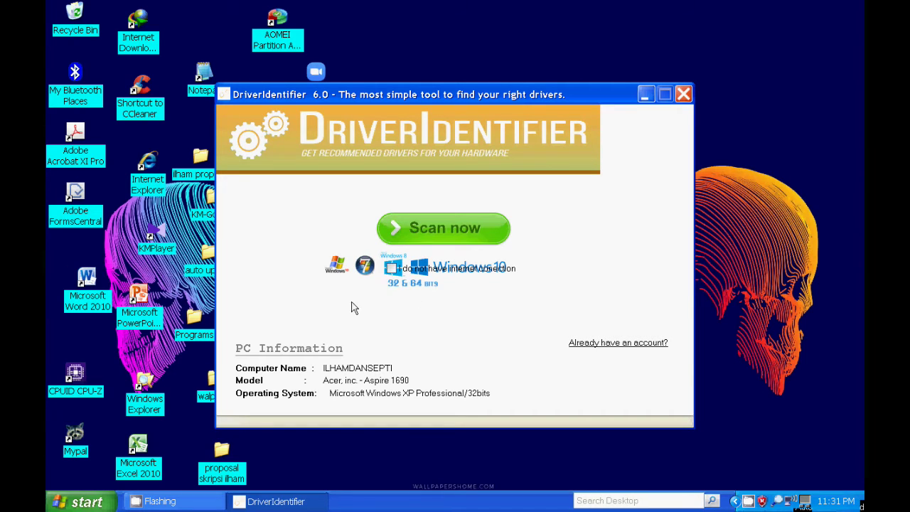
left_click(463, 238)
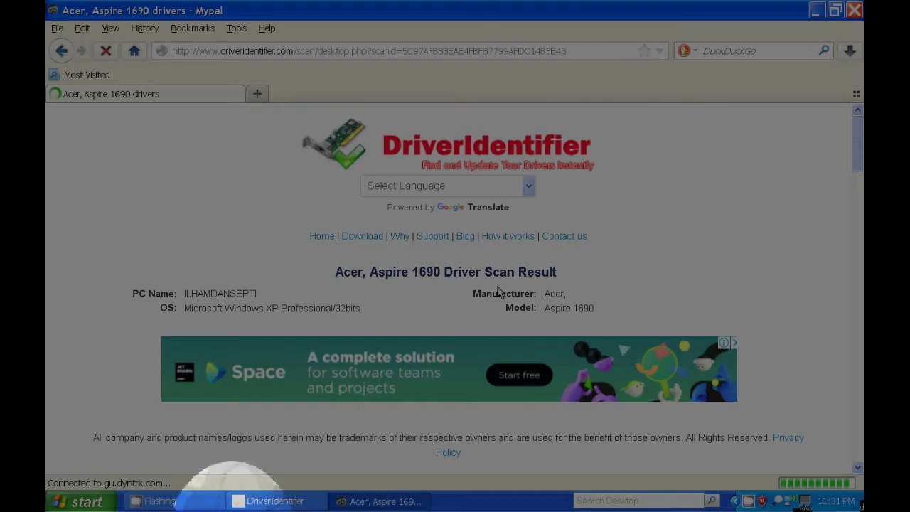
- Examine the Acer Aspire 1690 scan results to see which device drivers are offered an update
scroll(427, 284, "down", 2)
scroll(312, 279, "down", 4)
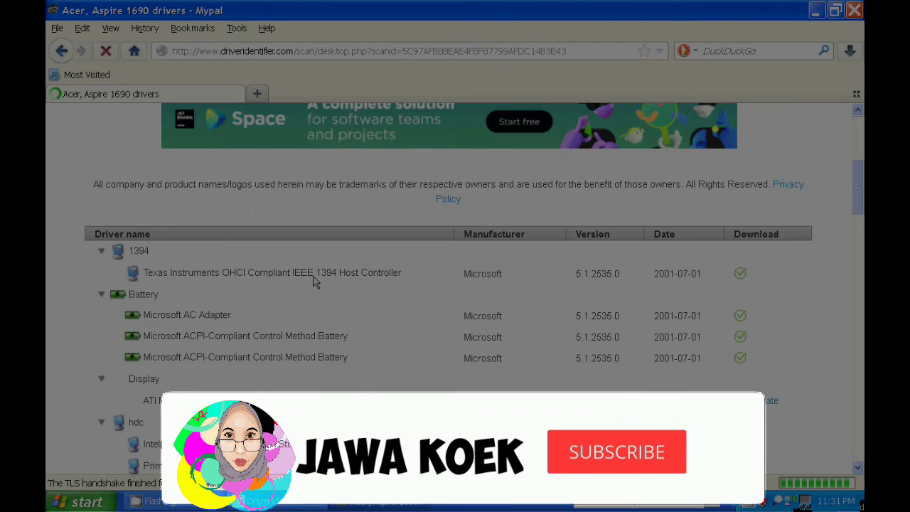
scroll(270, 240, "down", 3)
scroll(361, 212, "up", 2)
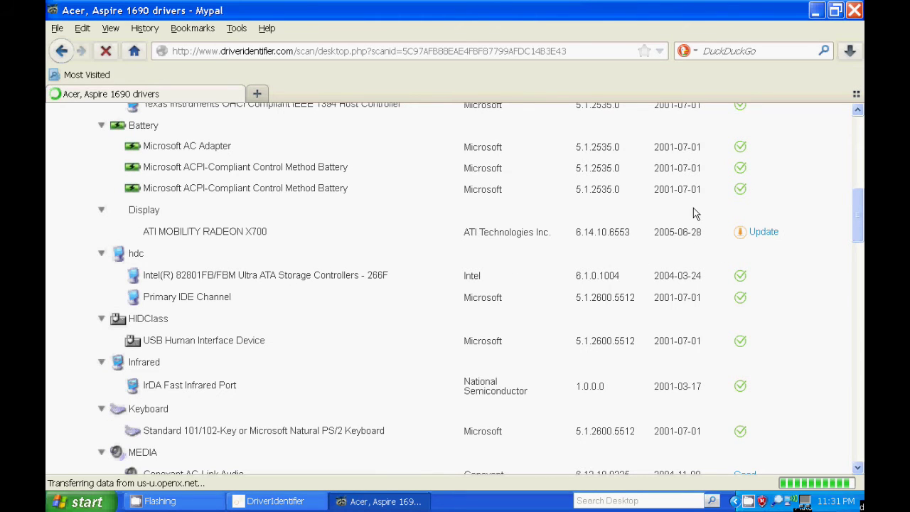
scroll(660, 257, "down", 4)
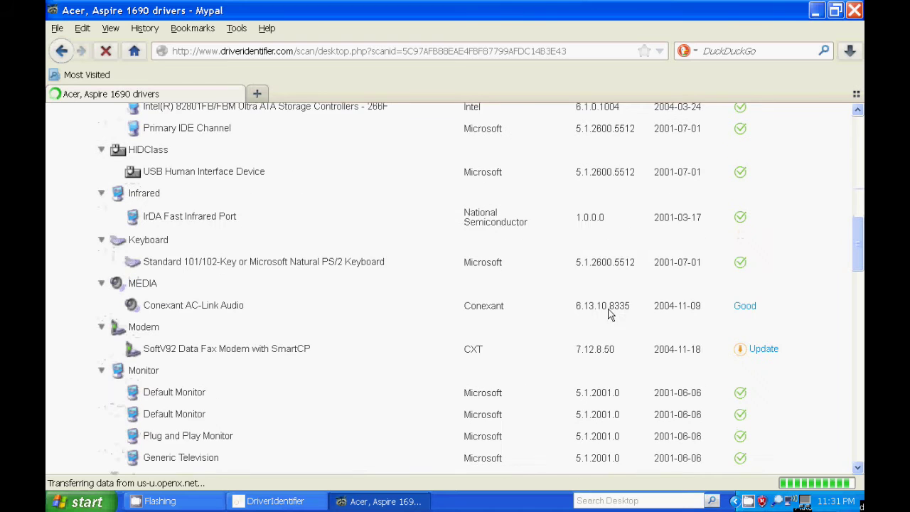
scroll(324, 276, "down", 2)
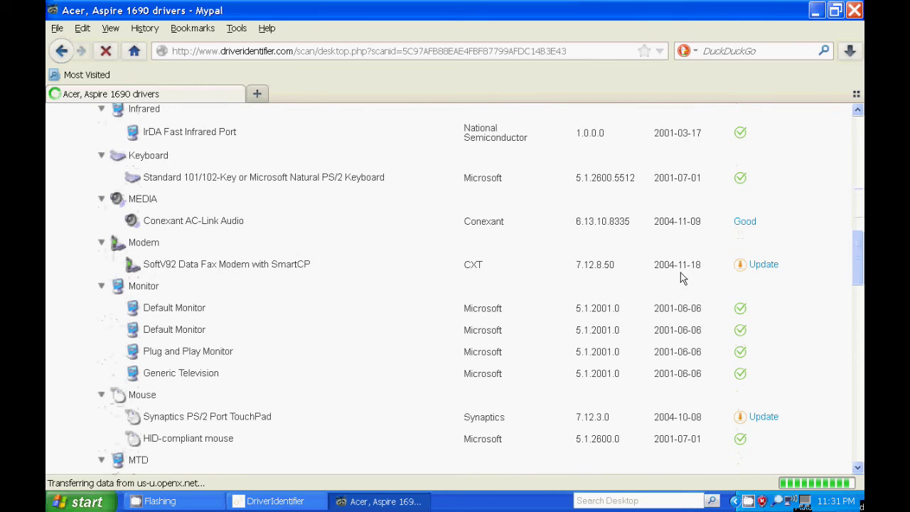
scroll(677, 276, "down", 4)
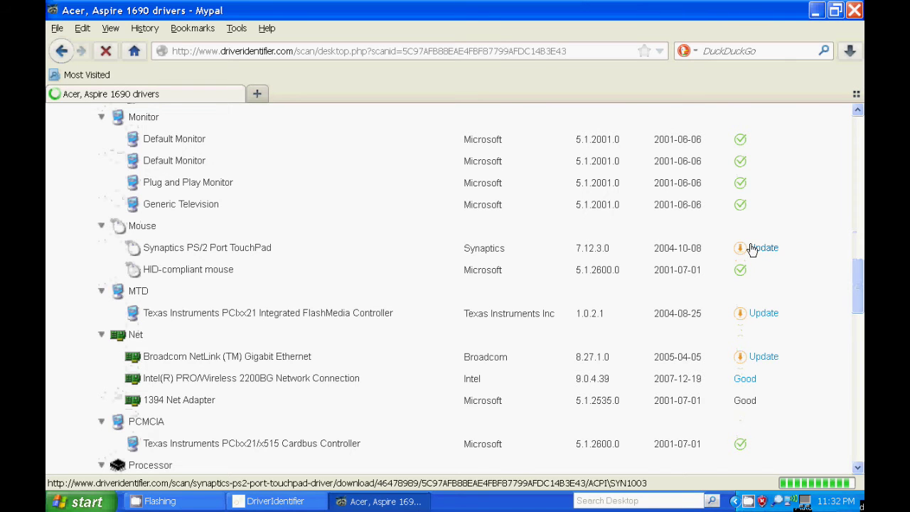
scroll(753, 248, "down", 4)
scroll(748, 209, "up", 2)
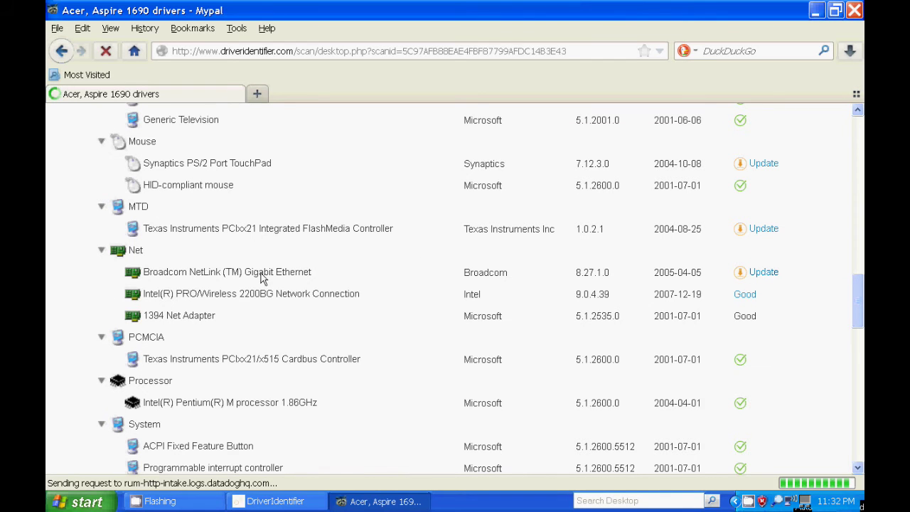
scroll(747, 283, "down", 15)
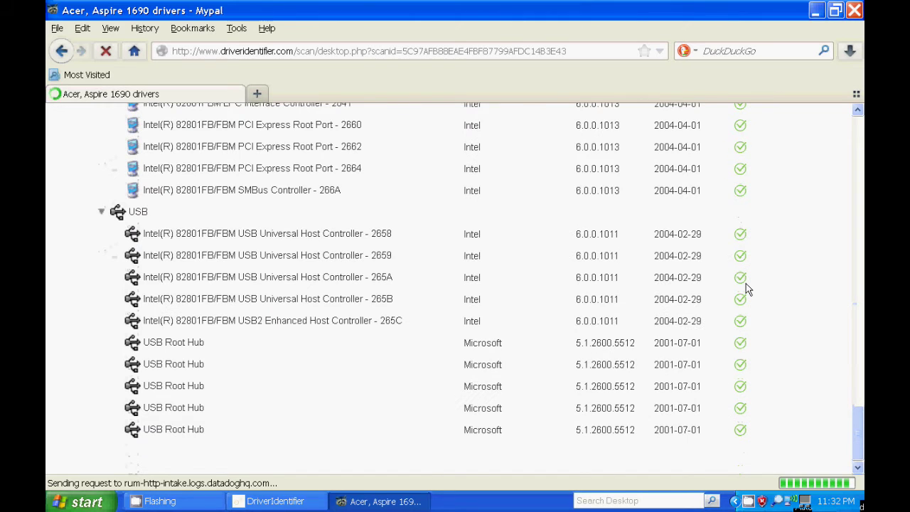
scroll(746, 283, "up", 20)
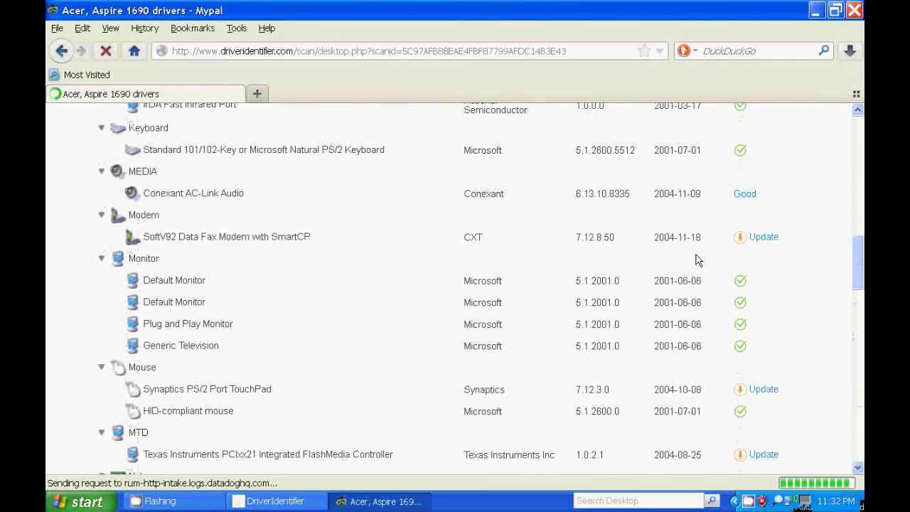
scroll(197, 277, "down", 2)
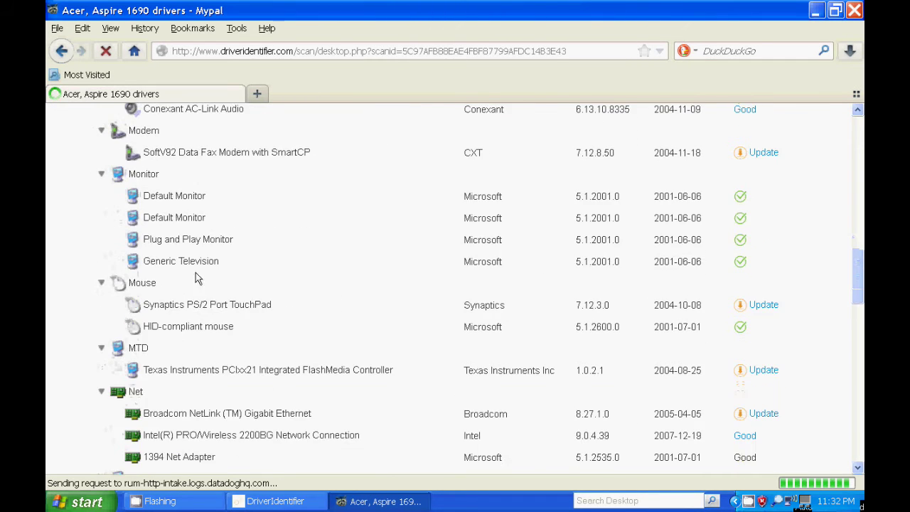
- Open the update page for the Synaptics PS/2 Port TouchPad and go to its list of matching driver files
left_click(744, 312)
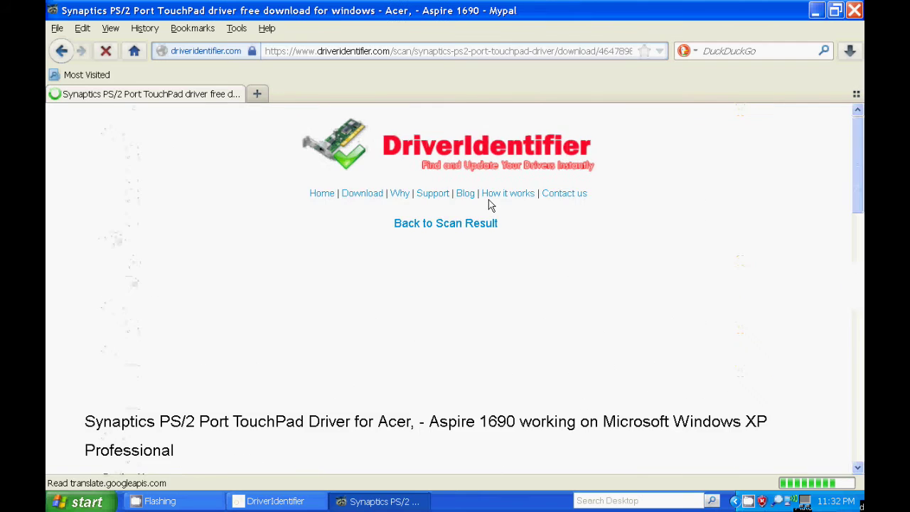
scroll(441, 196, "down", 5)
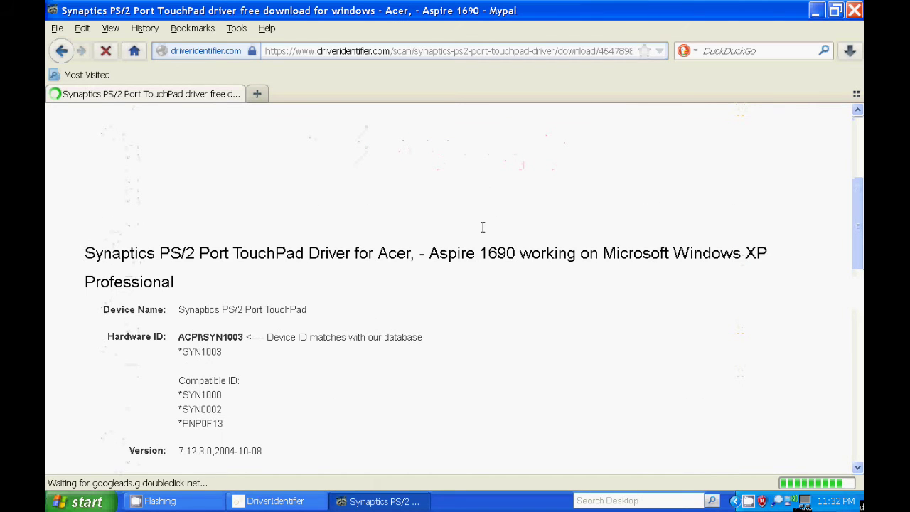
scroll(305, 306, "down", 2)
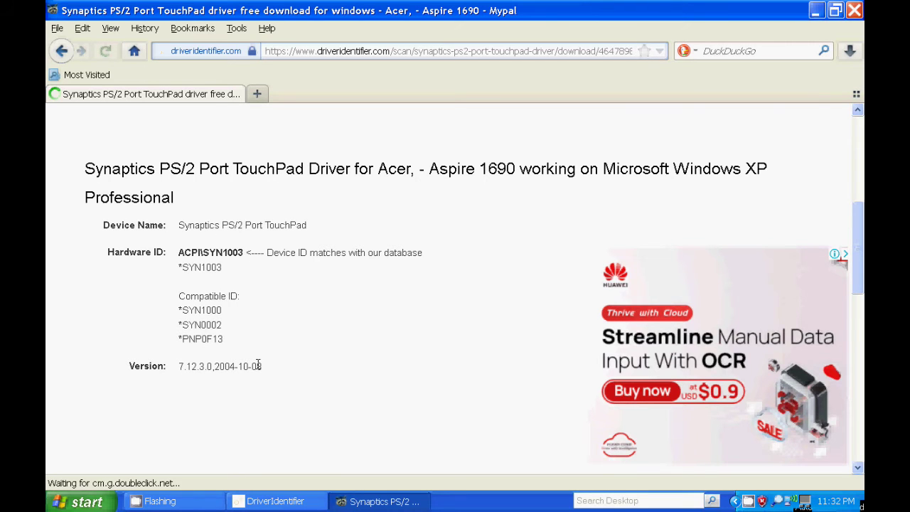
scroll(214, 324, "down", 2)
scroll(248, 313, "down", 6)
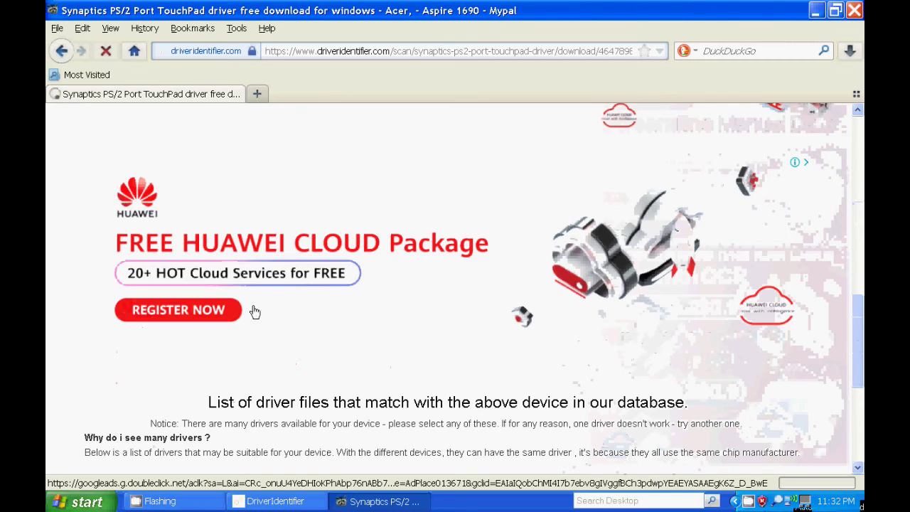
scroll(254, 311, "down", 5)
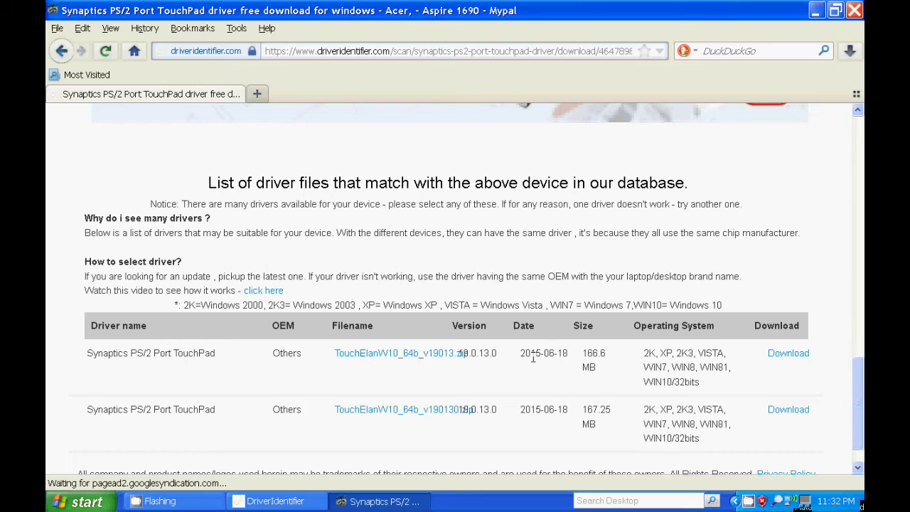
scroll(535, 372, "down", 1)
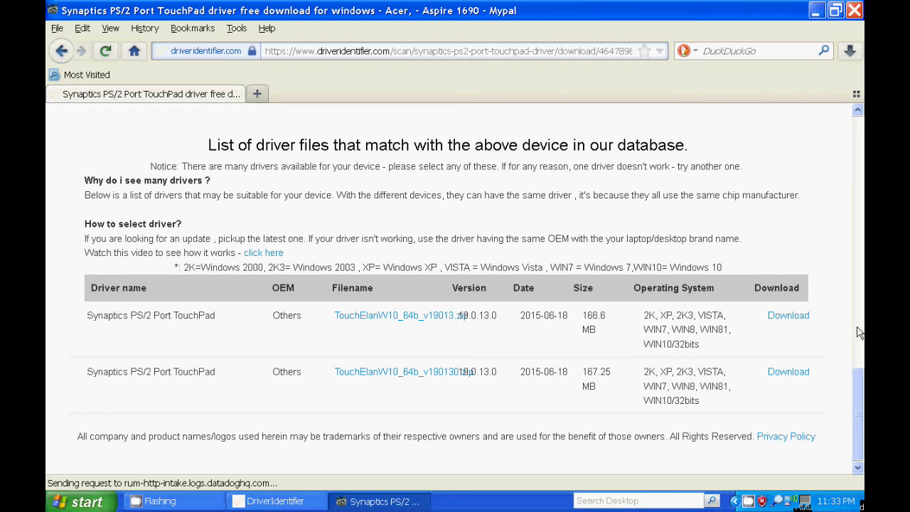
- Open the details of the 166.6 MB TouchElanW10_64b_v19013.zip driver, review them, and go to its download options
left_click(800, 321)
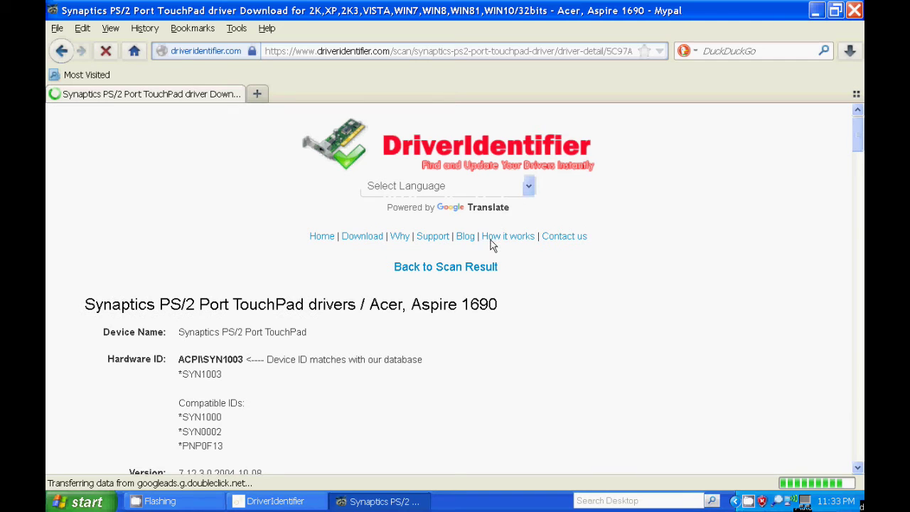
scroll(617, 239, "down", 2)
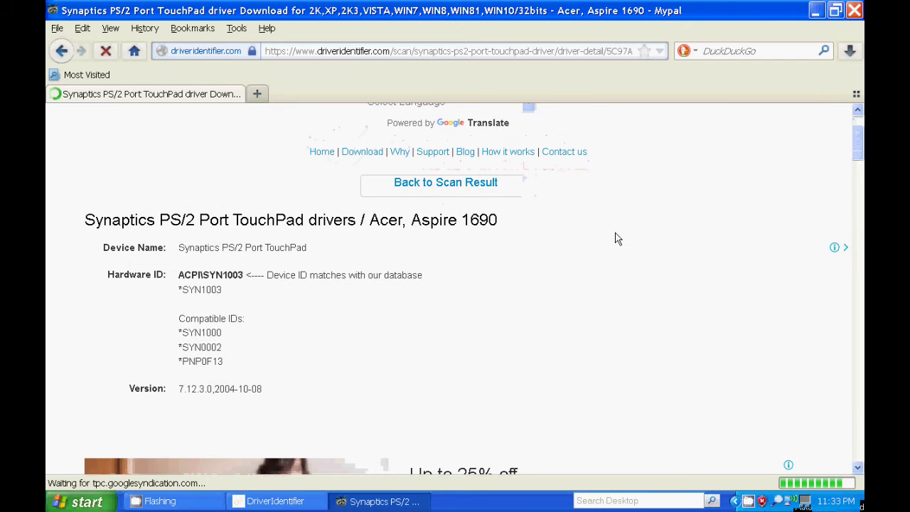
scroll(463, 244, "down", 8)
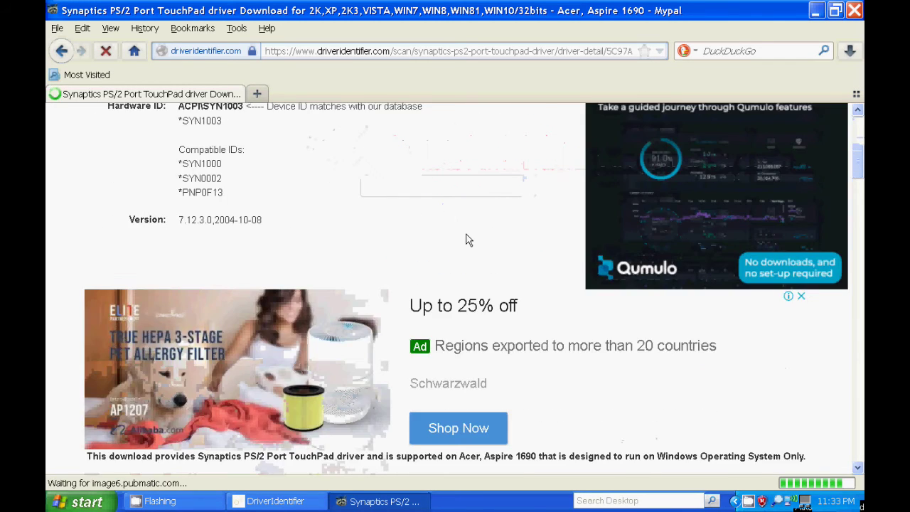
scroll(427, 242, "down", 5)
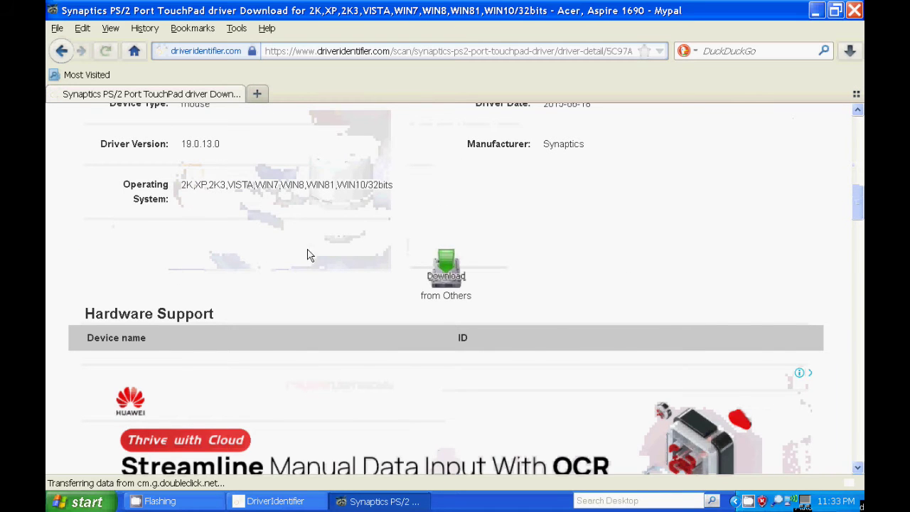
scroll(342, 249, "down", 3)
scroll(349, 242, "up", 7)
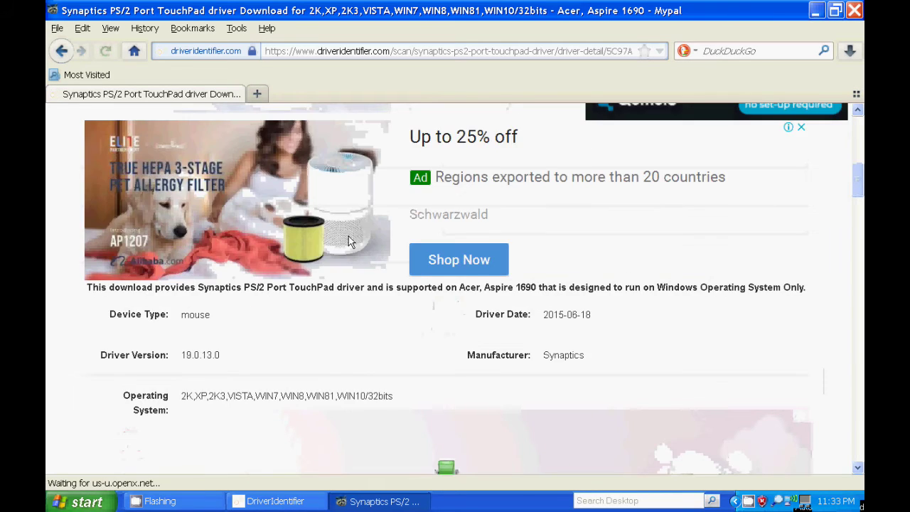
scroll(348, 242, "up", 3)
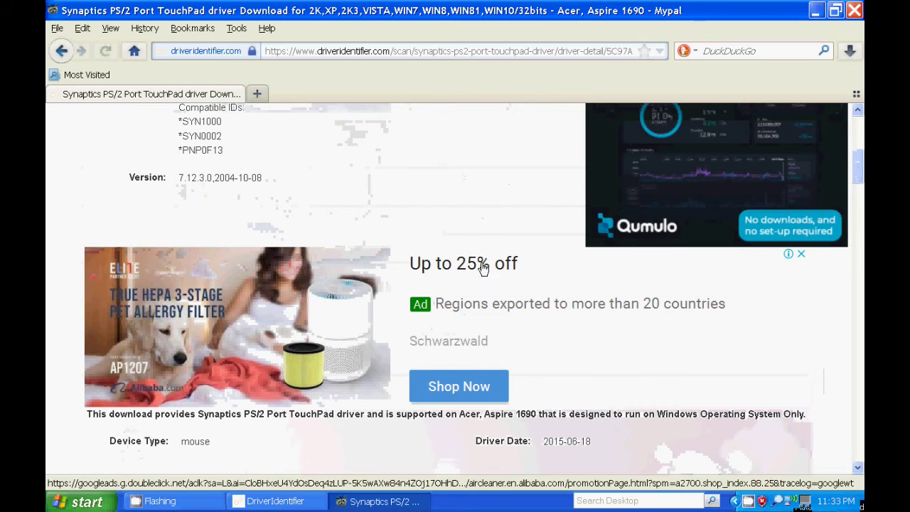
scroll(490, 237, "up", 7)
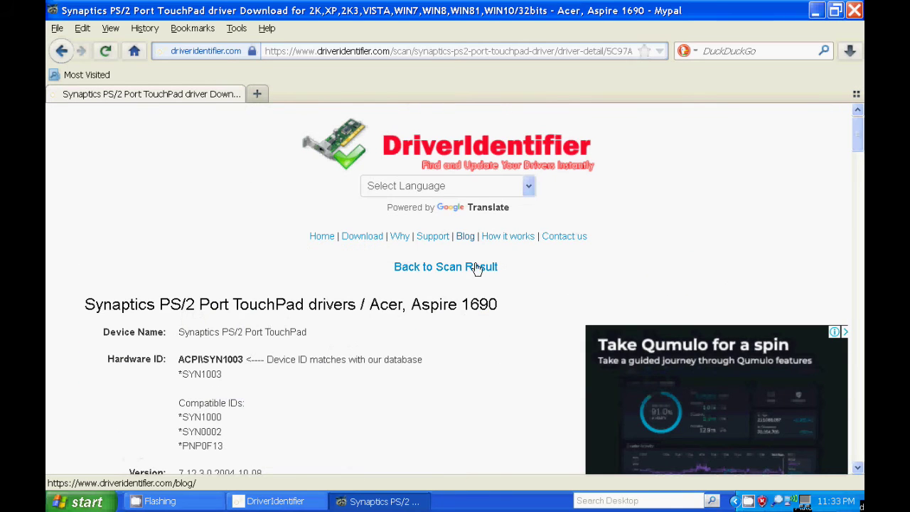
scroll(480, 285, "down", 6)
scroll(409, 247, "down", 6)
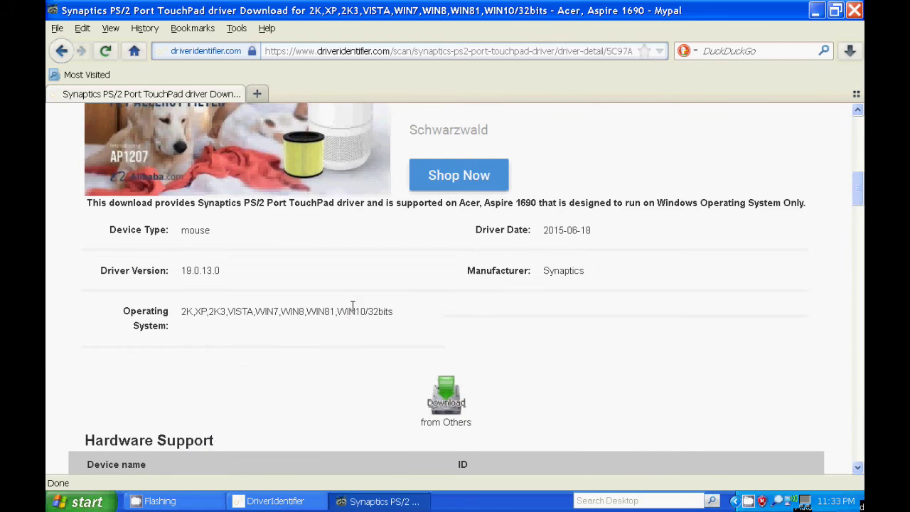
scroll(352, 306, "down", 2)
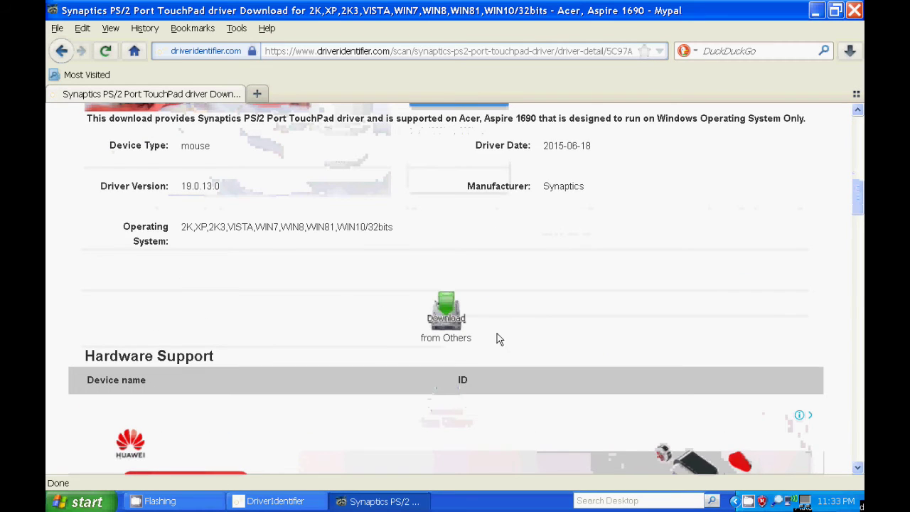
left_click(447, 313)
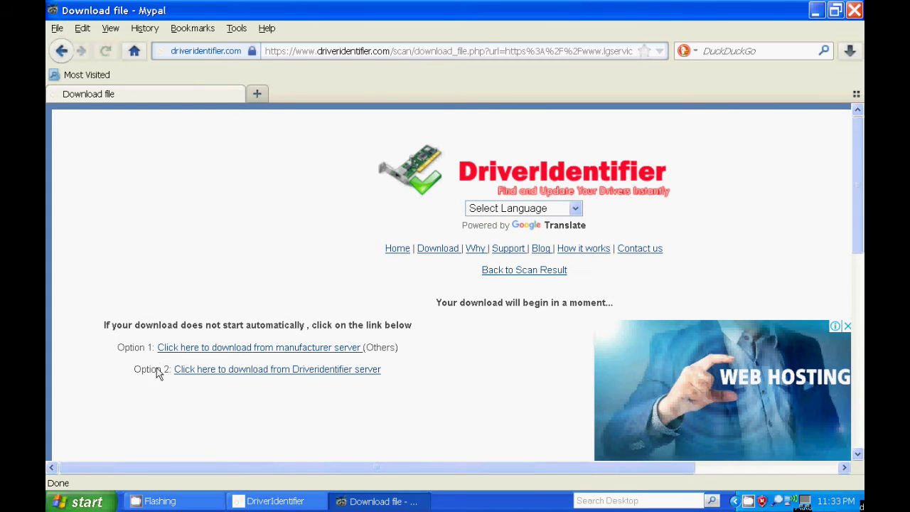
- Try the manufacturer server download, look through the LG support page it leads to, and return to the download options
left_click(253, 356)
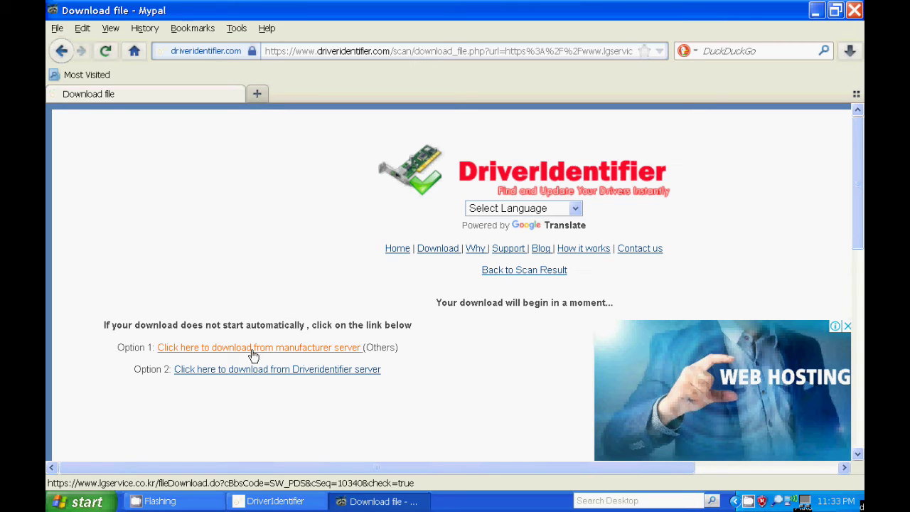
left_click(254, 355)
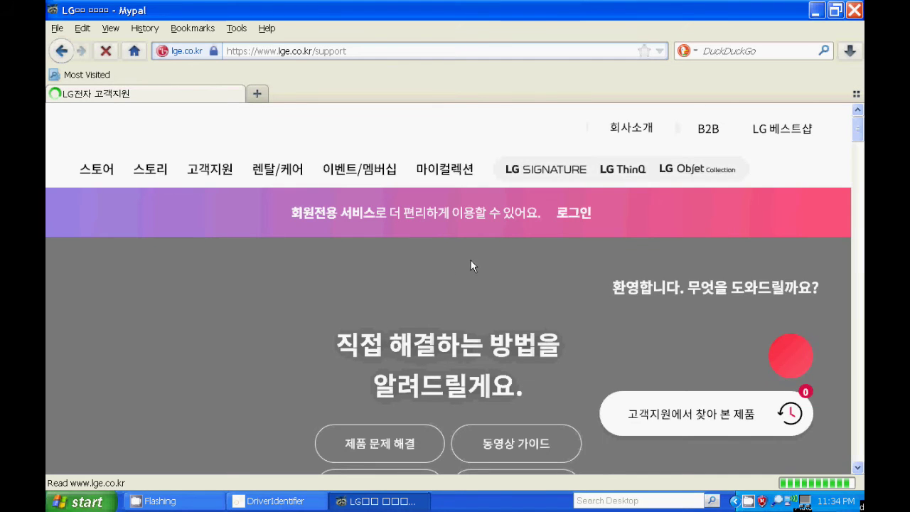
scroll(565, 272, "down", 6)
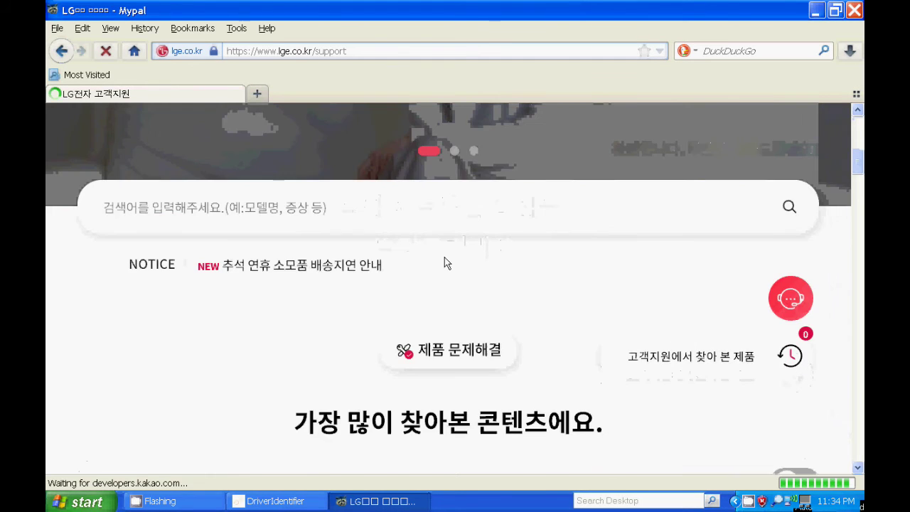
scroll(512, 285, "down", 3)
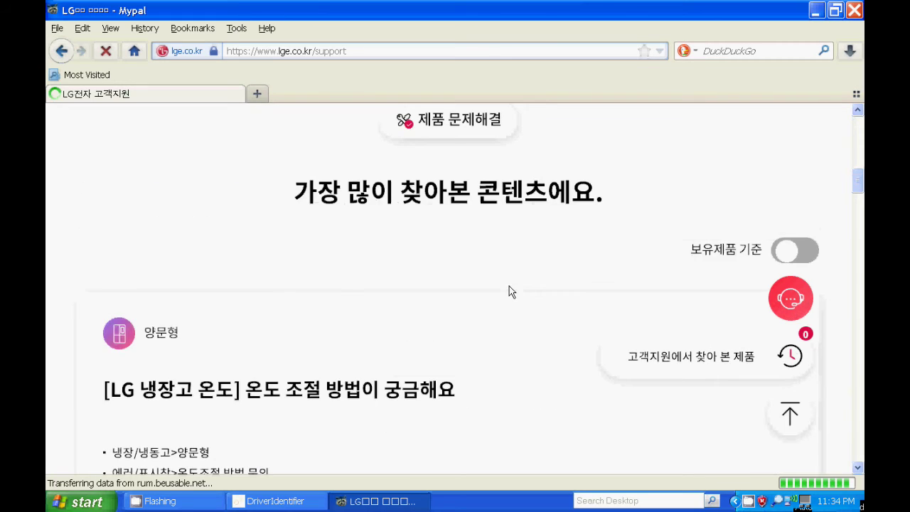
scroll(509, 285, "down", 3)
scroll(509, 281, "down", 3)
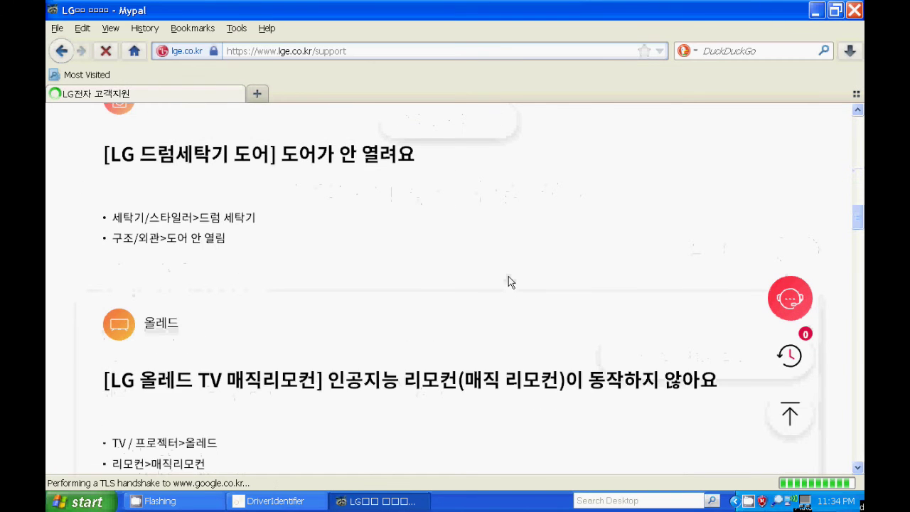
scroll(509, 283, "down", 3)
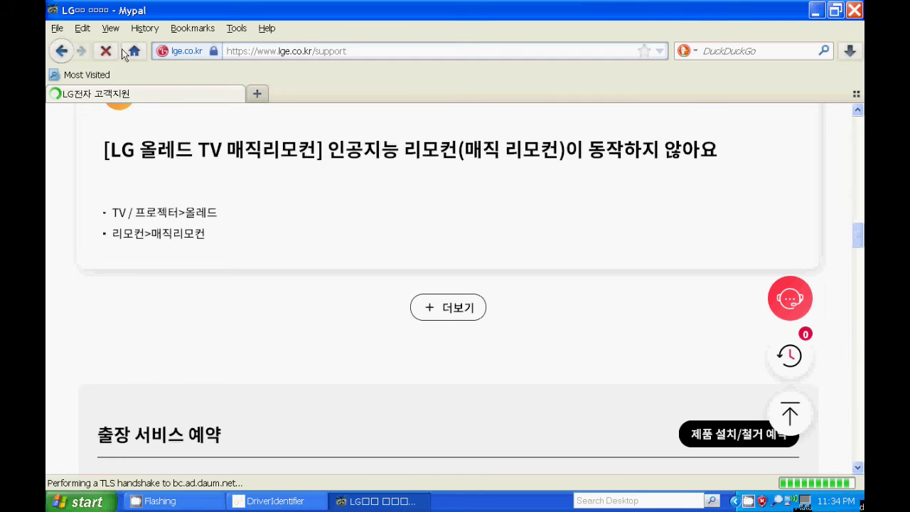
key("Page_Down")
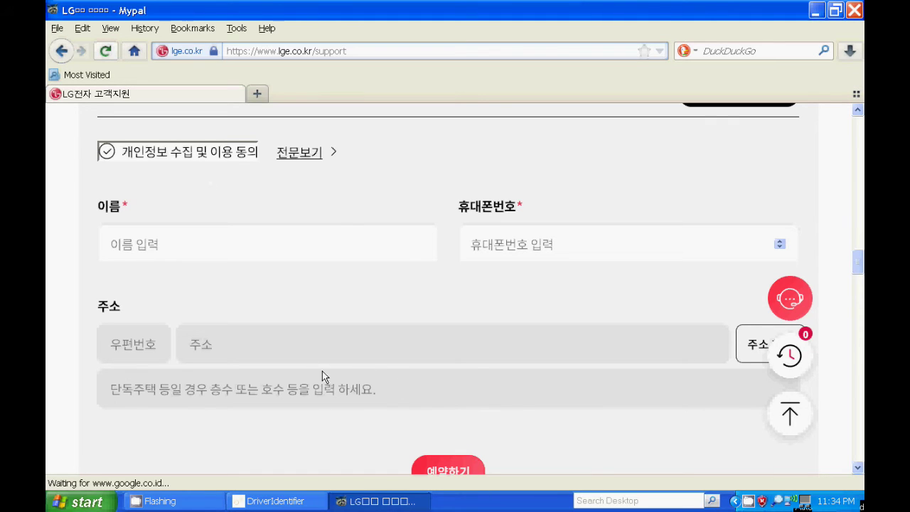
left_click(61, 52)
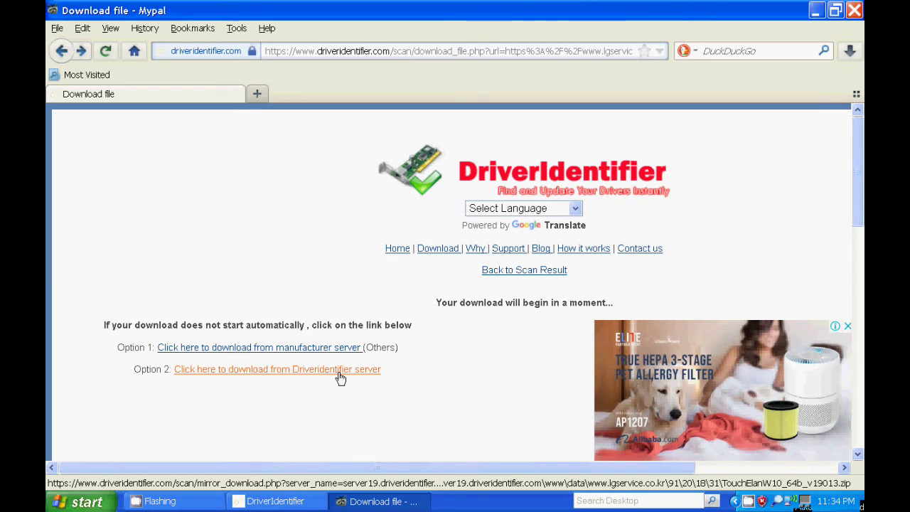
- Request TouchElanW10_64b_v19013.zip from the Driveridentifier server and cancel the save prompt
left_click(267, 374)
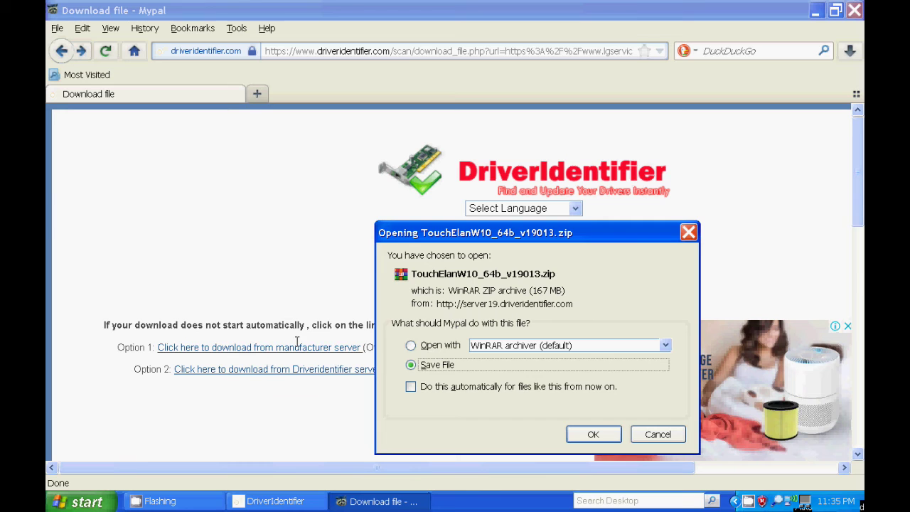
left_click(659, 434)
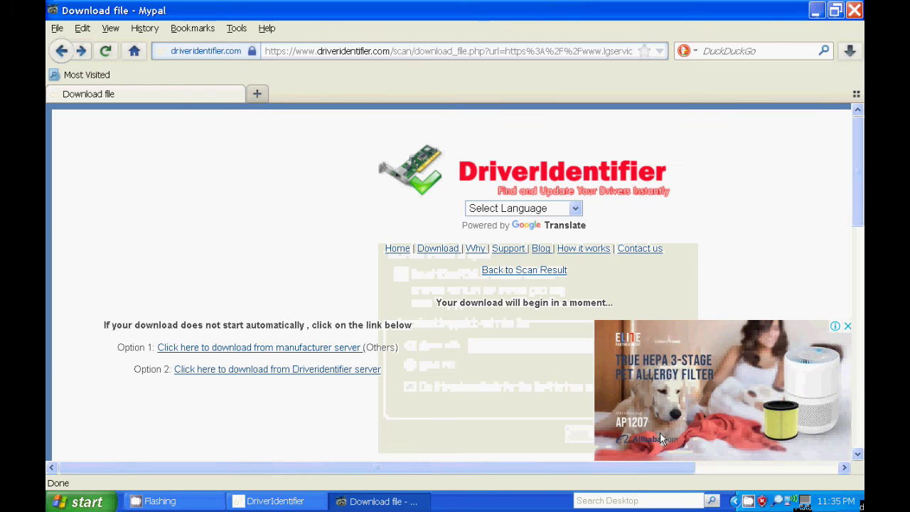
- Return to the Acer Aspire 1690 scan results and reload the expired page by resending the request
left_click(61, 52)
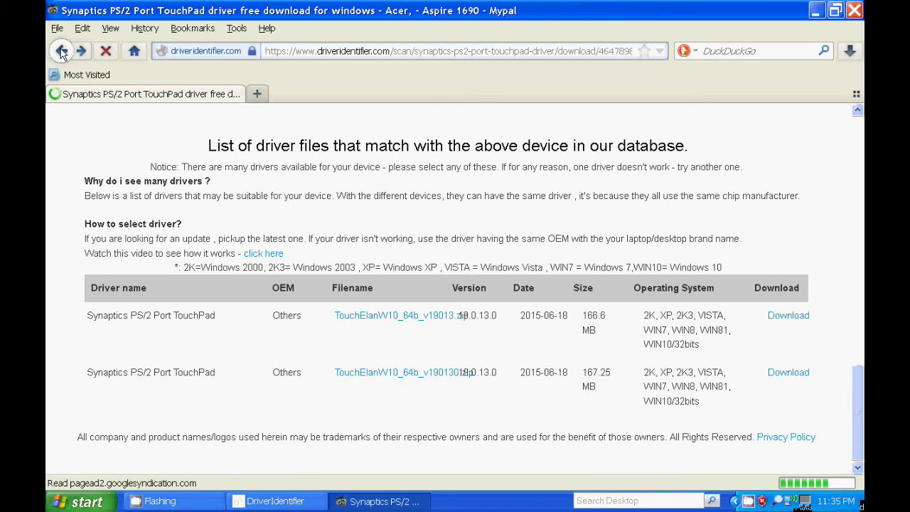
left_click(62, 53)
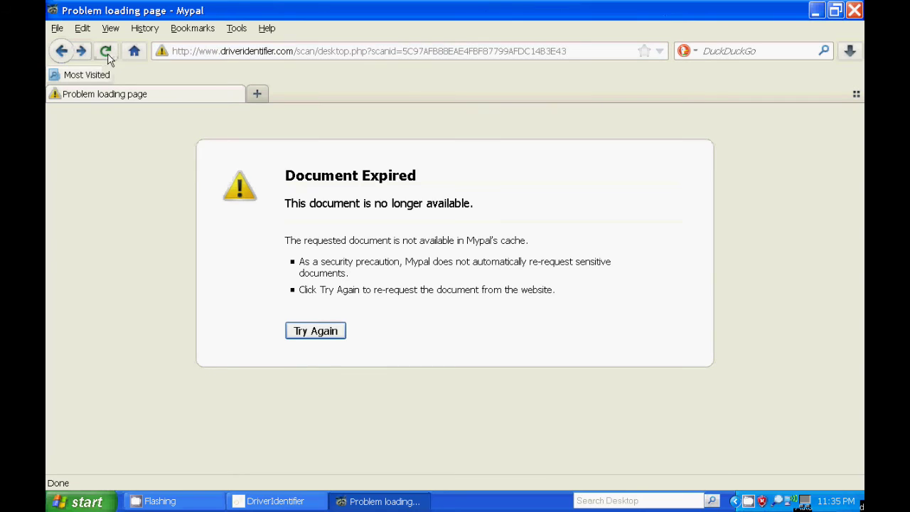
left_click(106, 57)
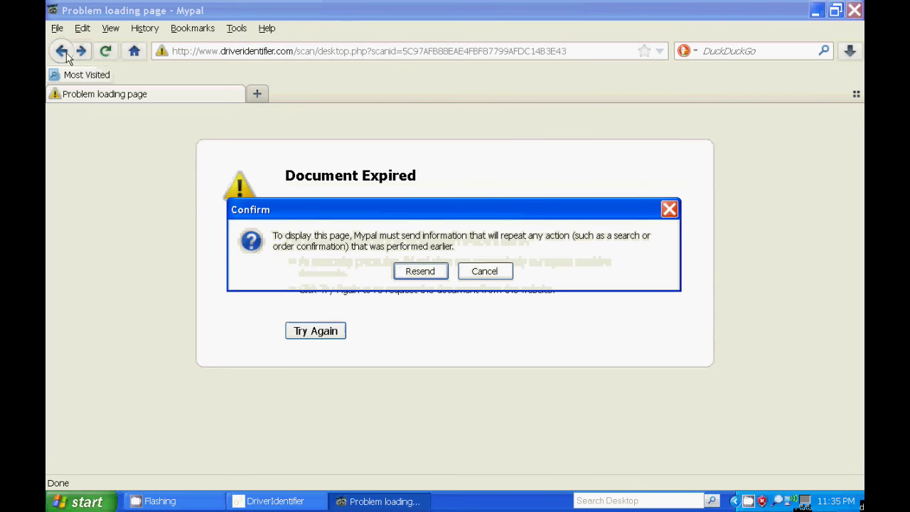
left_click(411, 274)
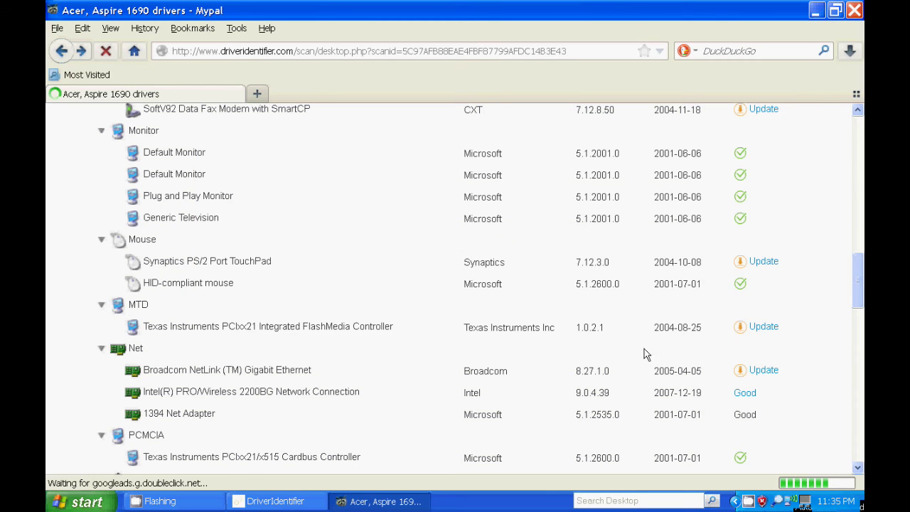
- Find the SoftV92 Data Fax Modem with SmartCP in the scan results and open its driver update page
scroll(740, 298, "up", 4)
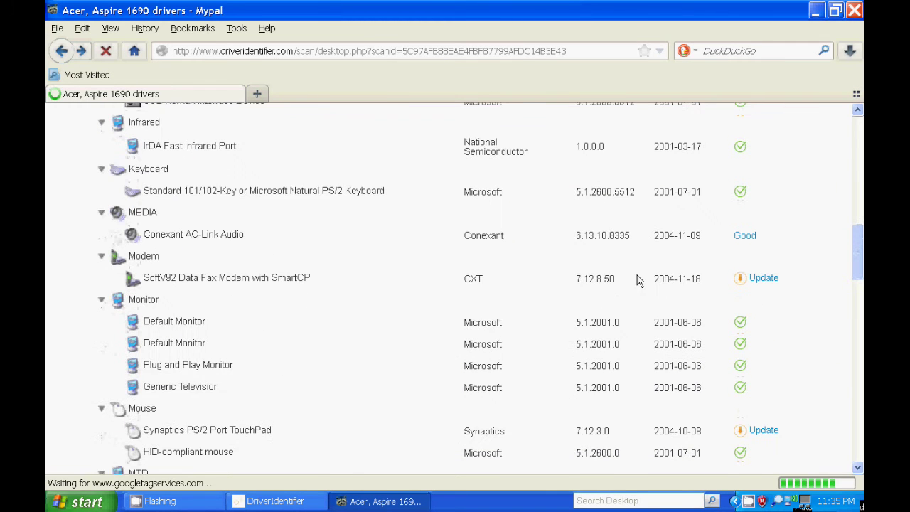
scroll(242, 281, "up", 1)
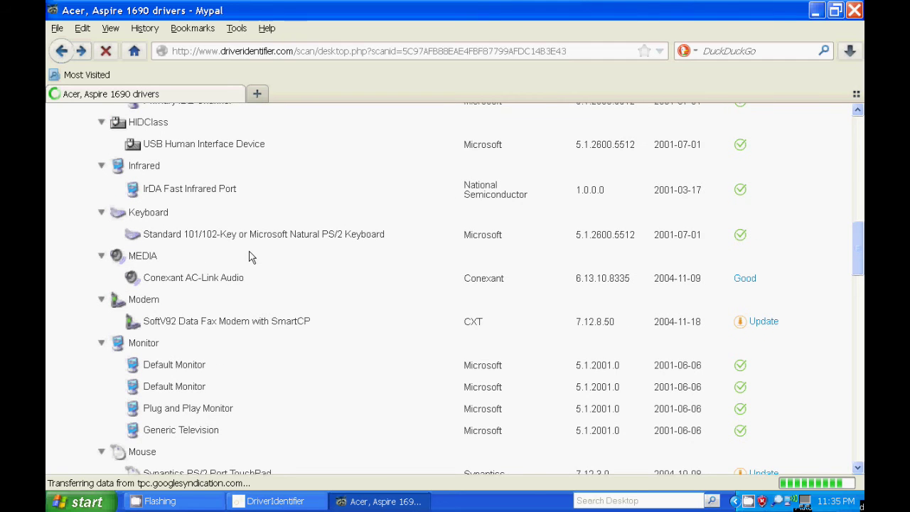
scroll(249, 258, "up", 2)
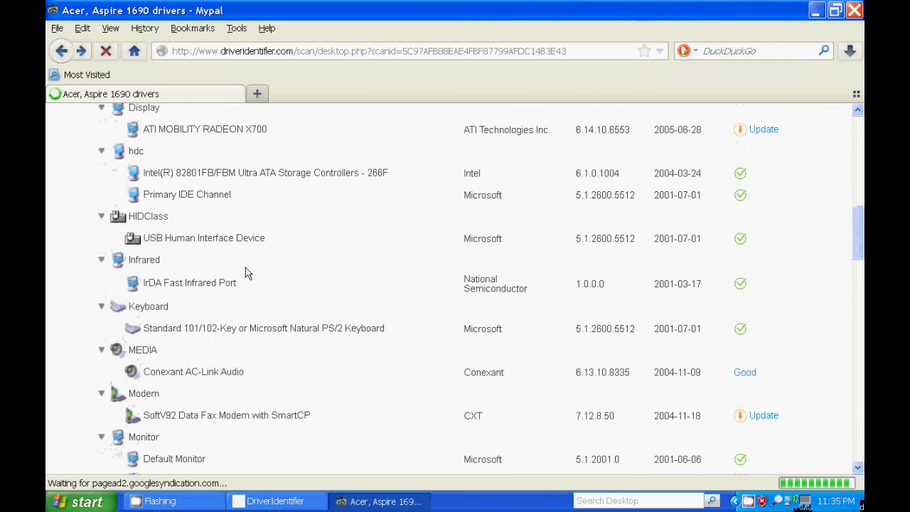
scroll(246, 273, "up", 10)
scroll(285, 313, "down", 10)
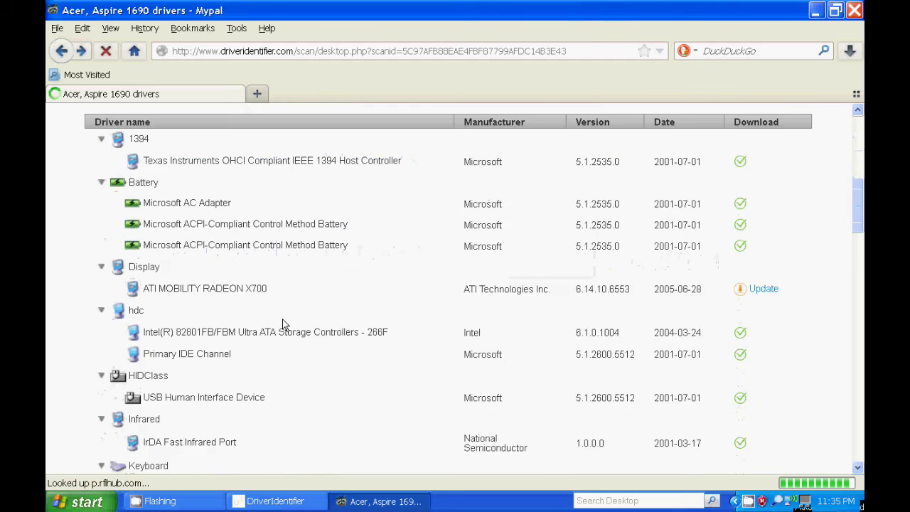
scroll(282, 323, "down", 4)
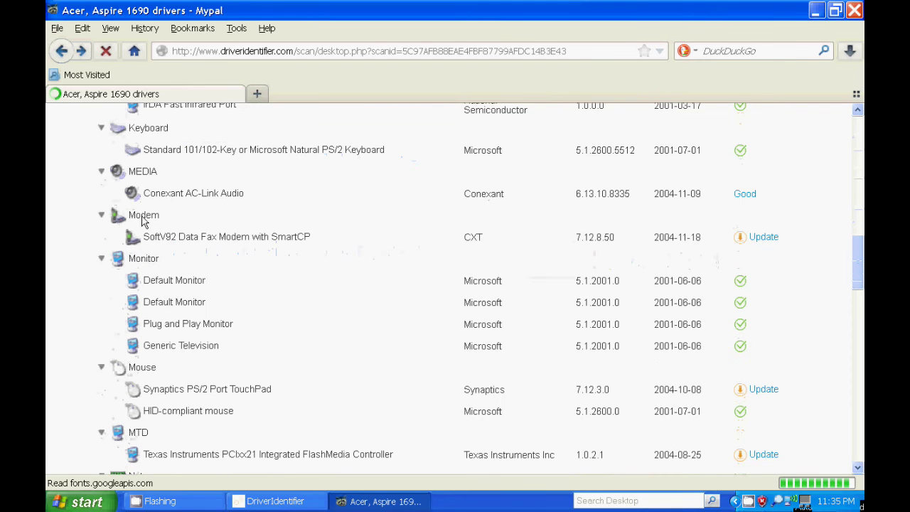
left_click(750, 240)
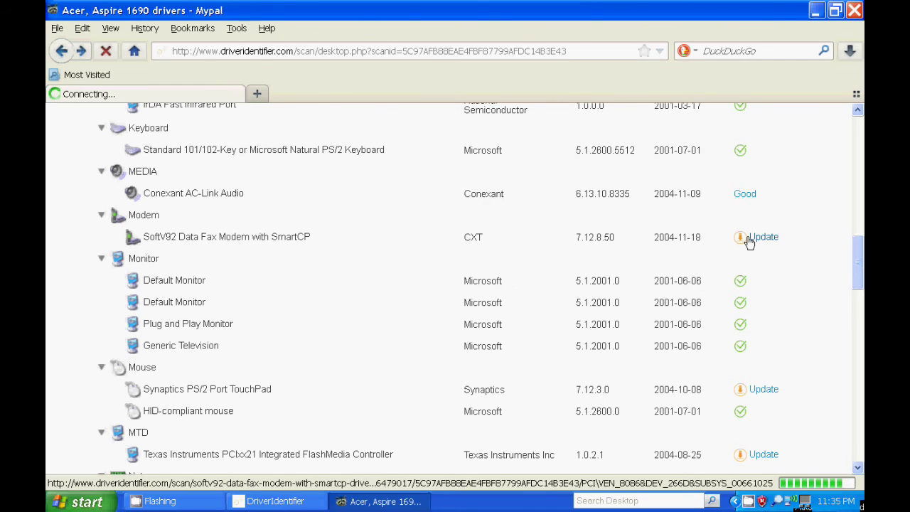
- Examine the modem's device details and compare the matching driver files by version, date, size and operating system
scroll(749, 241, "down", 1)
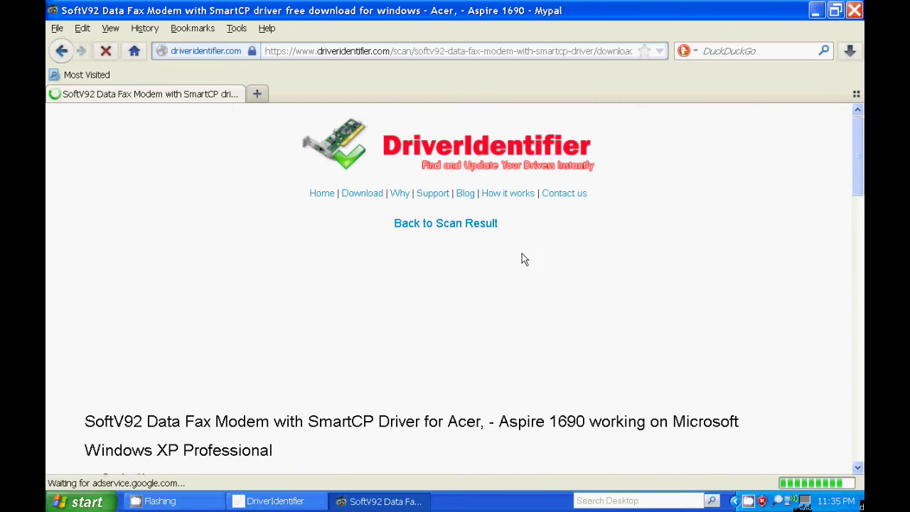
scroll(495, 250, "down", 3)
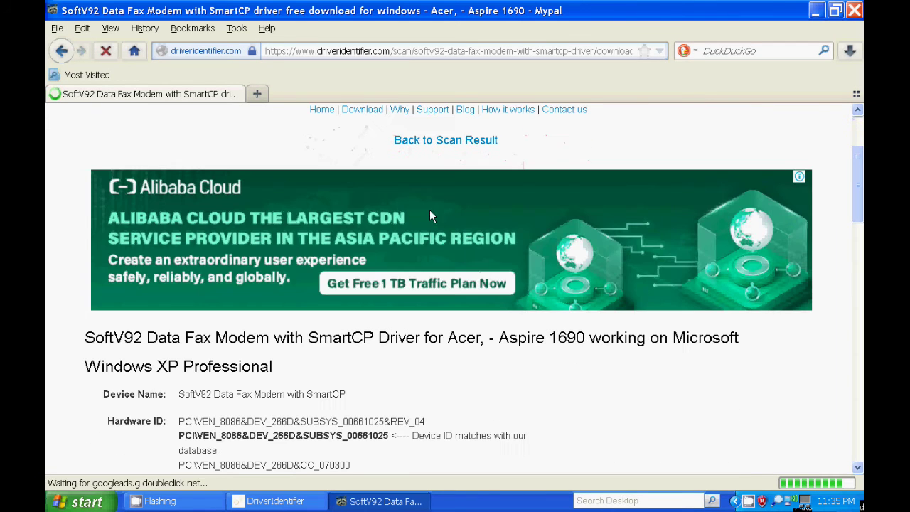
scroll(511, 337, "down", 4)
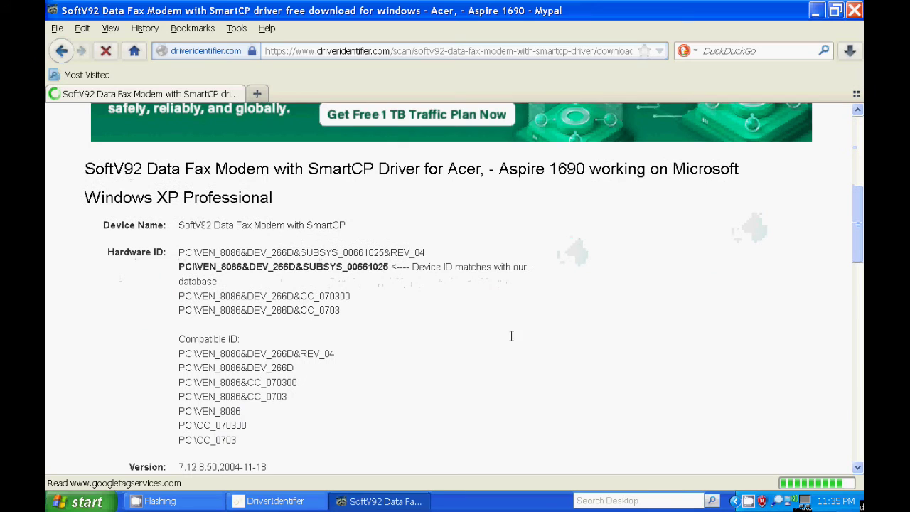
scroll(398, 300, "down", 3)
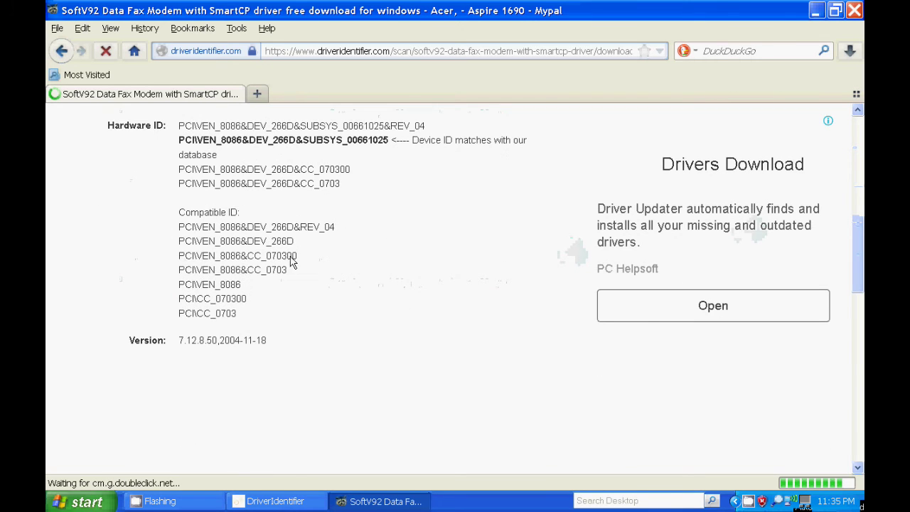
scroll(311, 254, "down", 5)
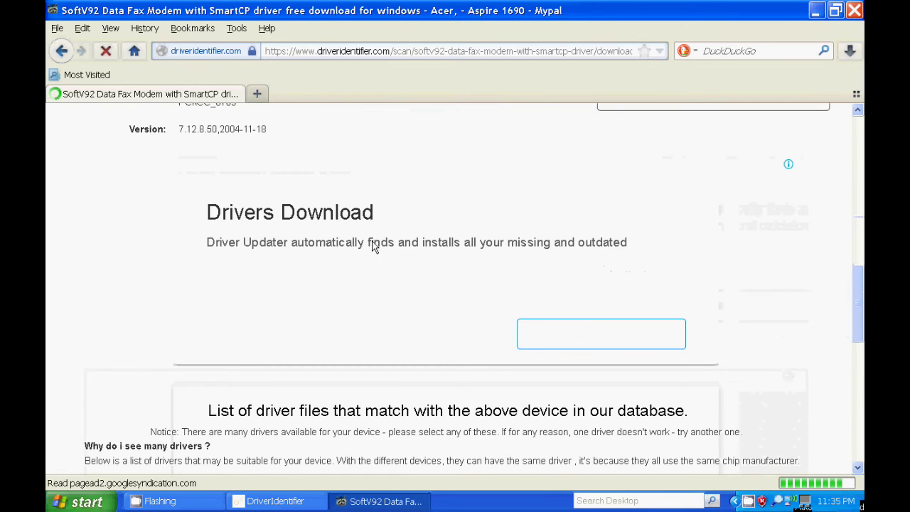
scroll(374, 247, "down", 1)
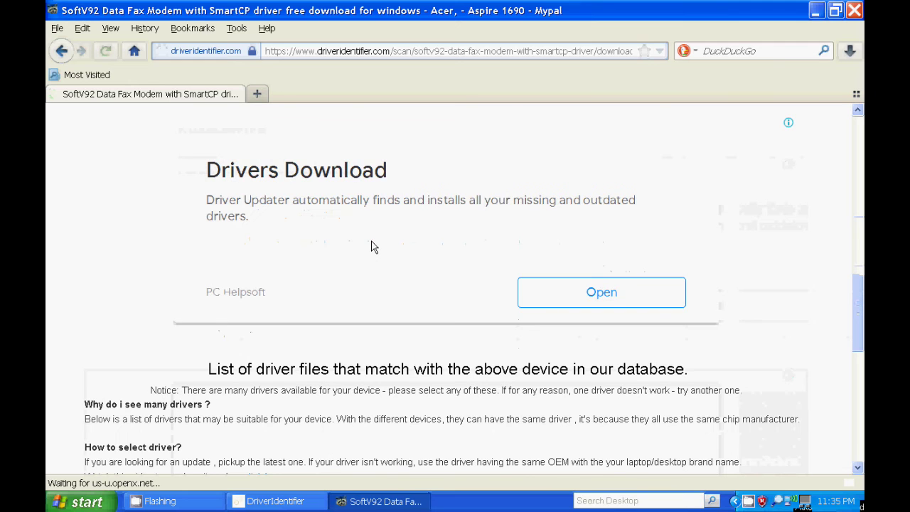
scroll(375, 247, "down", 10)
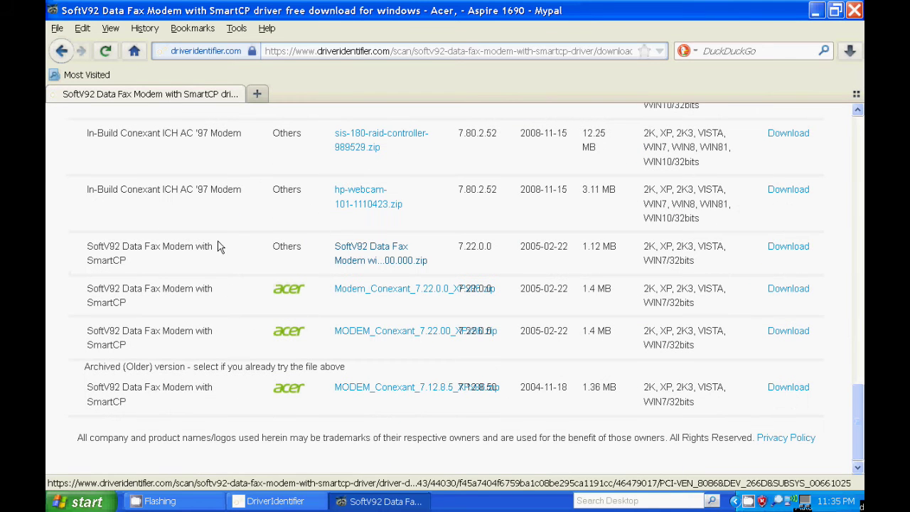
scroll(246, 274, "up", 5)
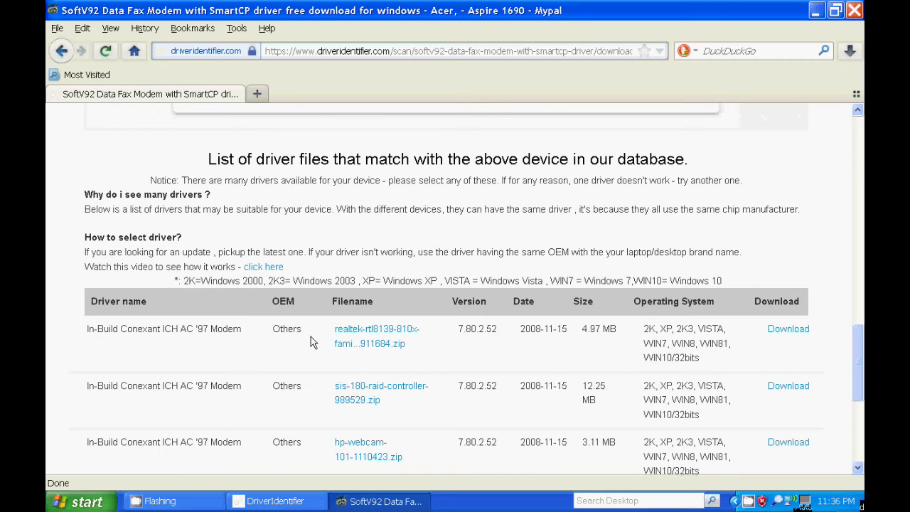
scroll(546, 367, "down", 2)
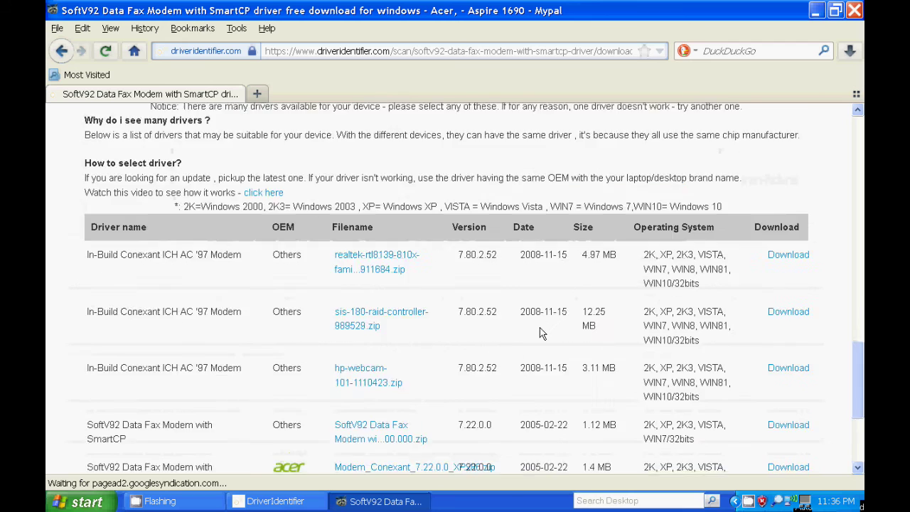
scroll(540, 333, "down", 5)
scroll(383, 297, "up", 7)
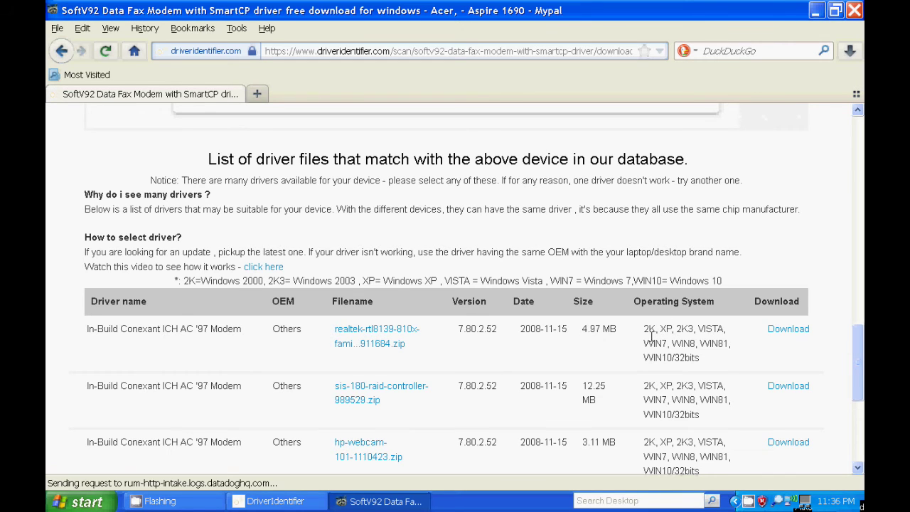
- Open the details of the 4.97 MB In-Build Conexant ICH AC '97 Modem driver and go to its download page
left_click(797, 335)
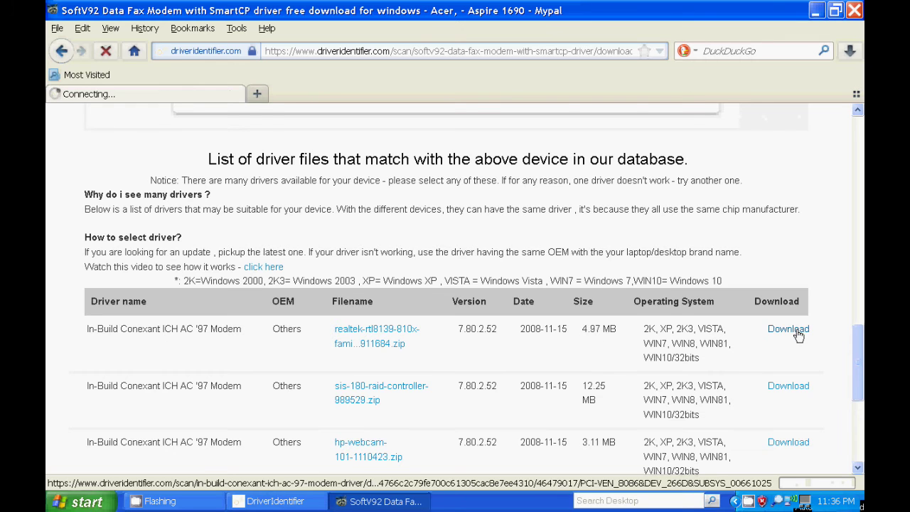
scroll(711, 335, "down", 1)
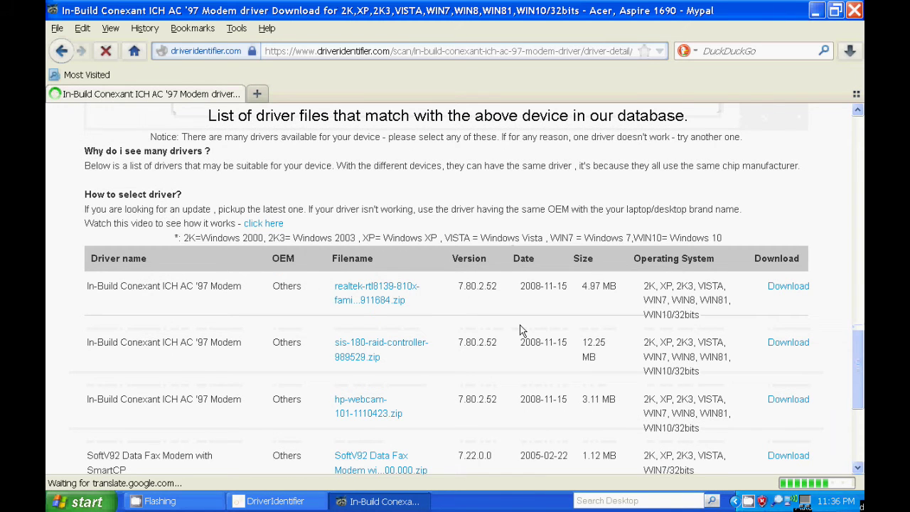
scroll(370, 348, "down", 5)
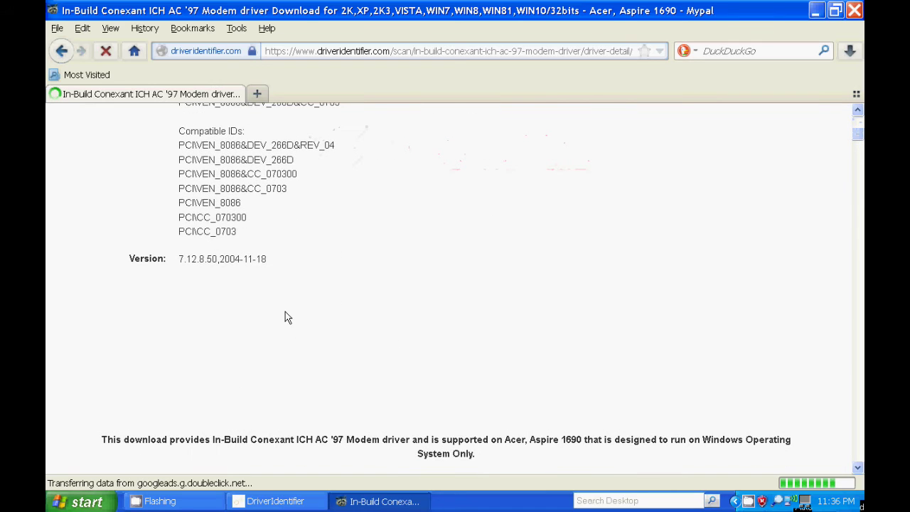
scroll(378, 299, "down", 5)
scroll(490, 377, "down", 1)
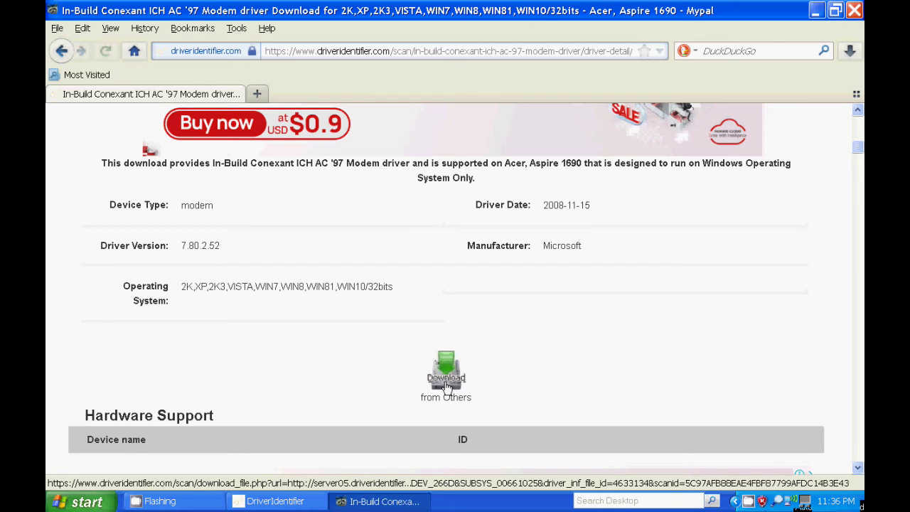
left_click(446, 386)
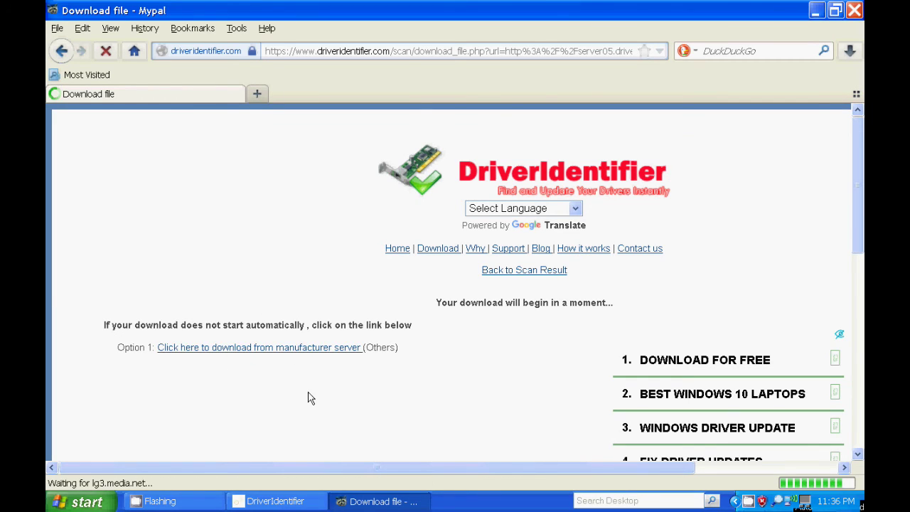
- Download realtek-rtl8139-810x-family-fast-ethernet-nic-911684.zip from the manufacturer server, save it to the Desktop, and check the downloads list
left_click(263, 348)
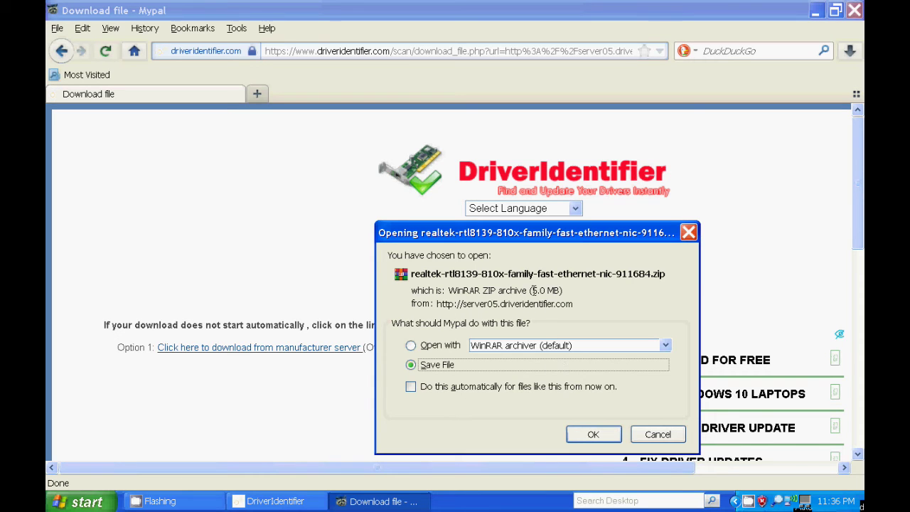
left_click(602, 439)
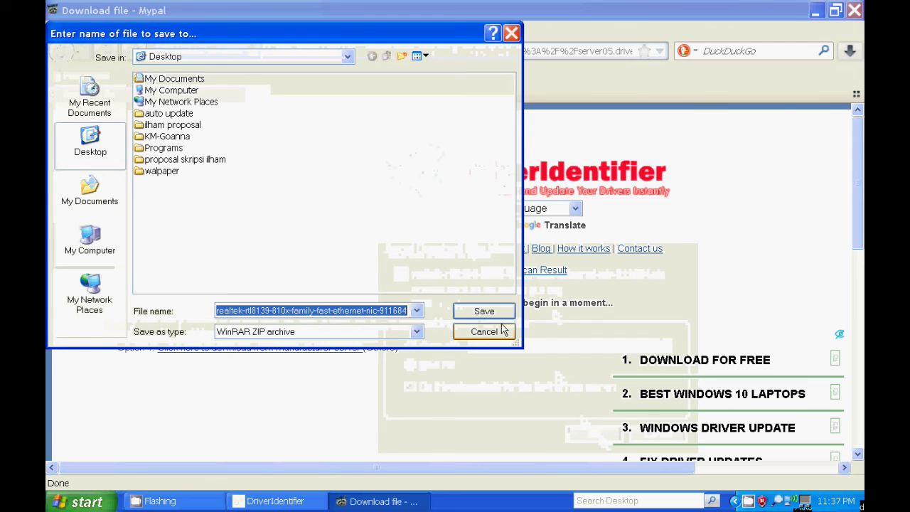
left_click(484, 311)
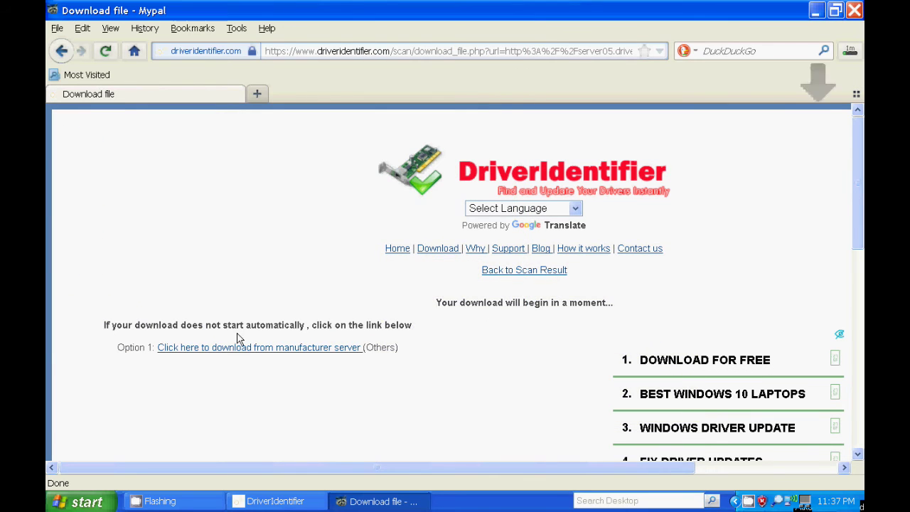
left_click(850, 52)
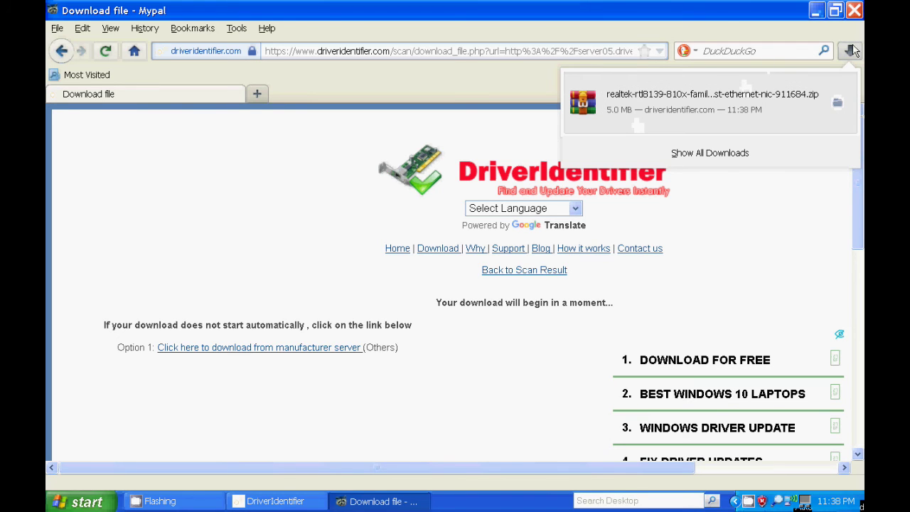
- Close the browser and the DriverIdentifier window to get back to the desktop
left_click(858, 14)
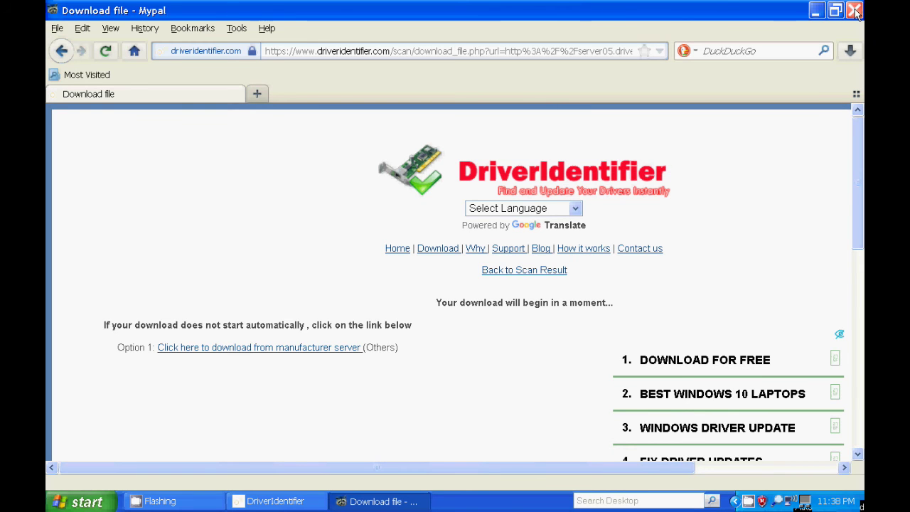
left_click(857, 14)
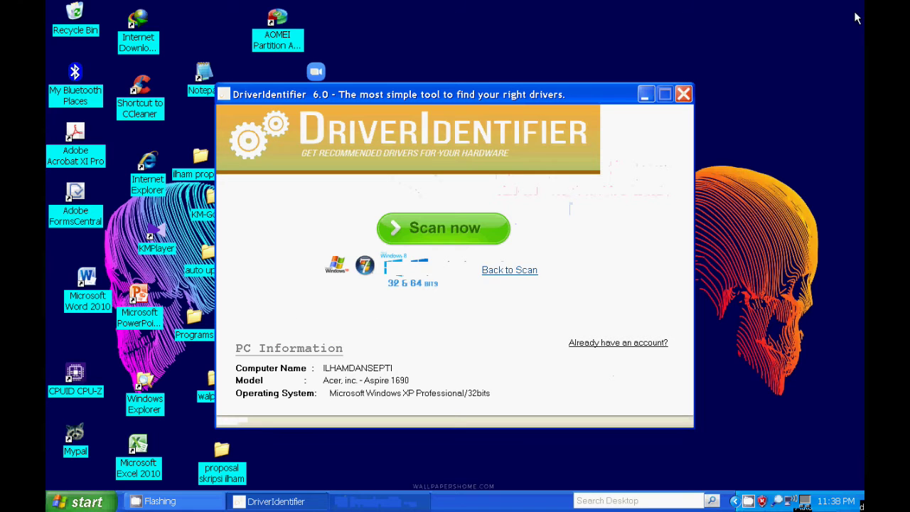
left_click(684, 94)
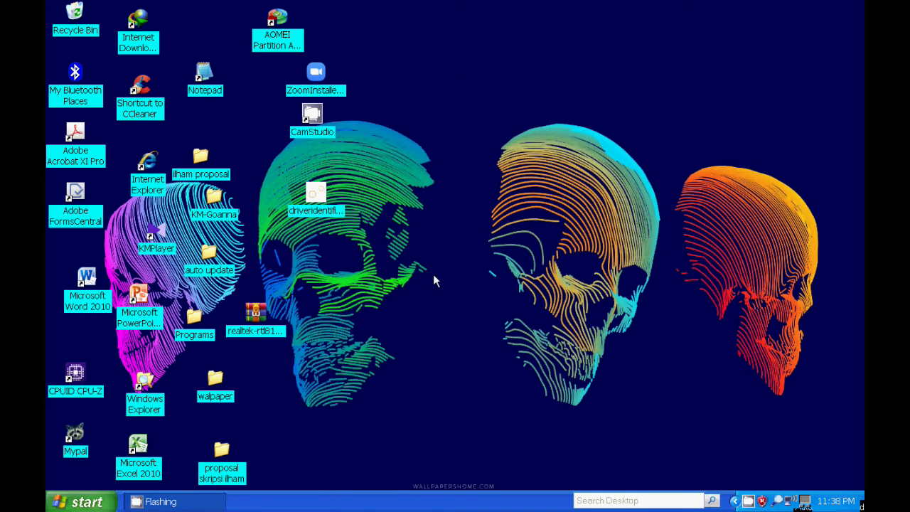
- Create a new folder named "driver" on the desktop
right_click(450, 260)
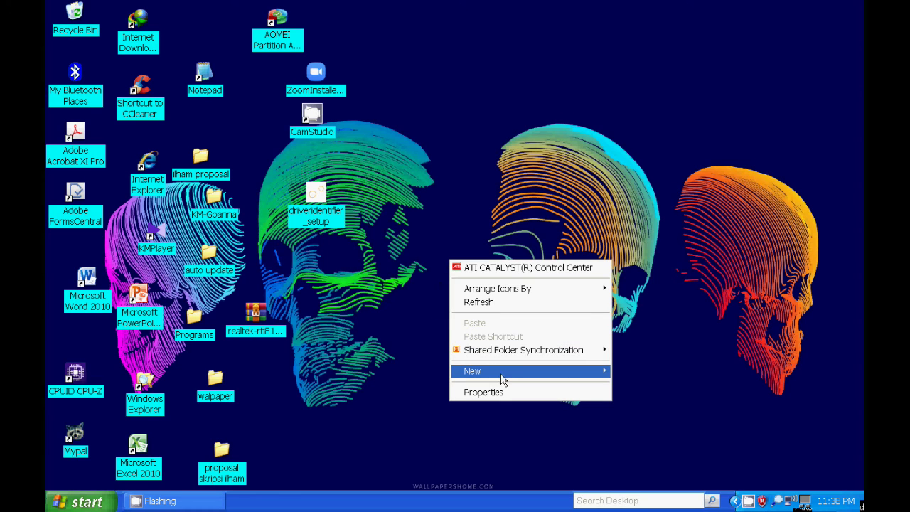
mouse_move(593, 372)
left_click(653, 183)
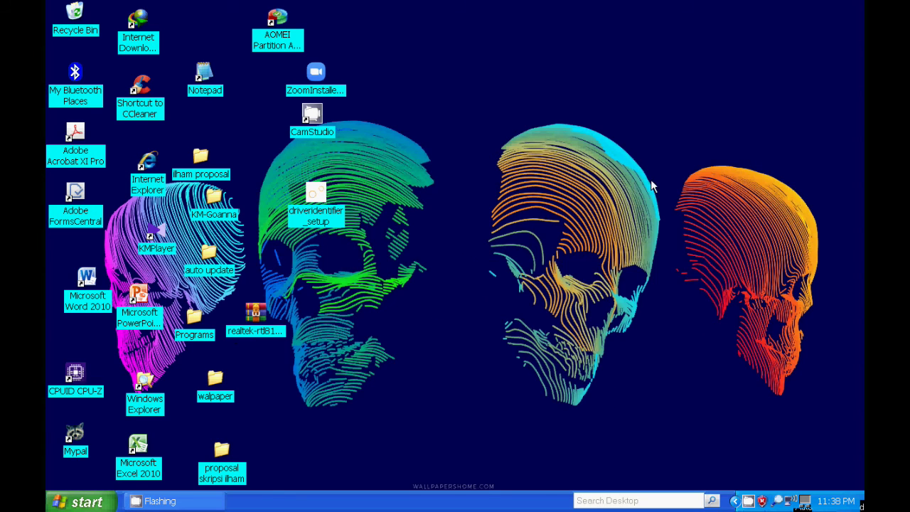
type("driver")
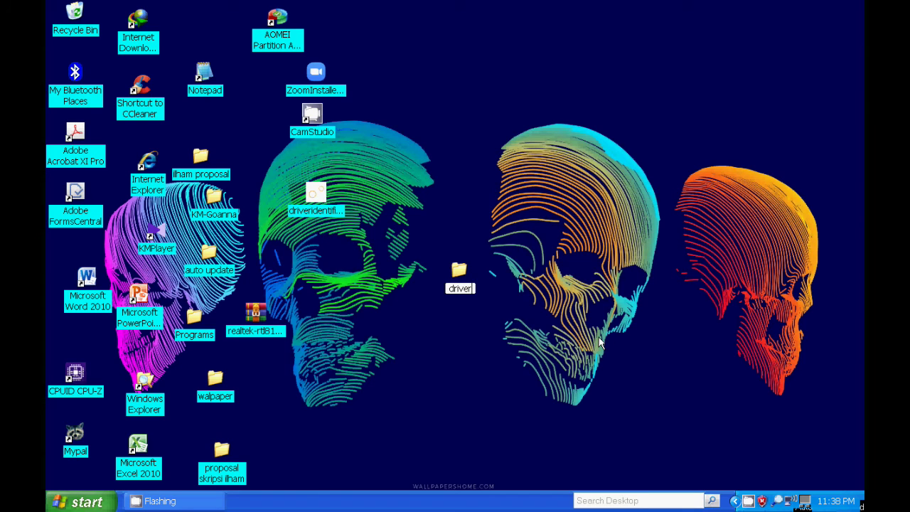
key("Return")
- Move the downloaded realtek-rtl8139 zip archive into the driver folder and open that folder
left_click_drag(253, 320, 473, 285)
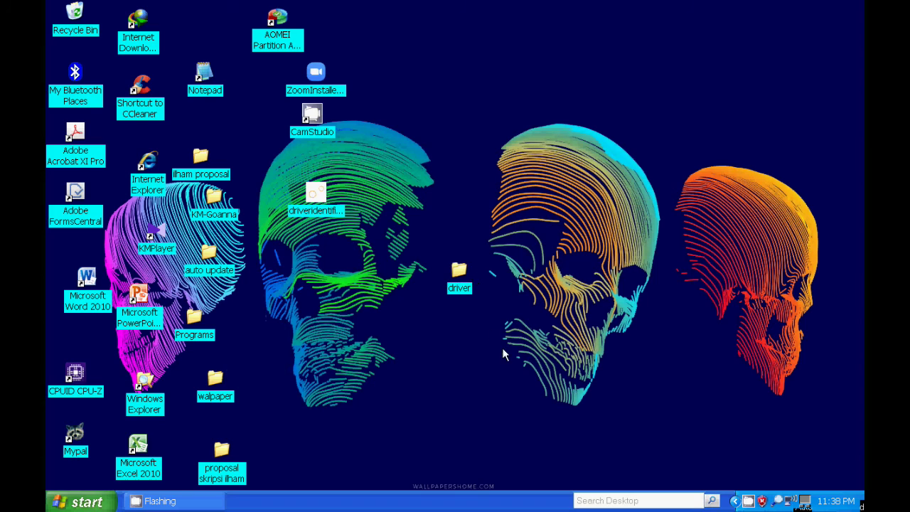
left_click(461, 272)
double_click(459, 271)
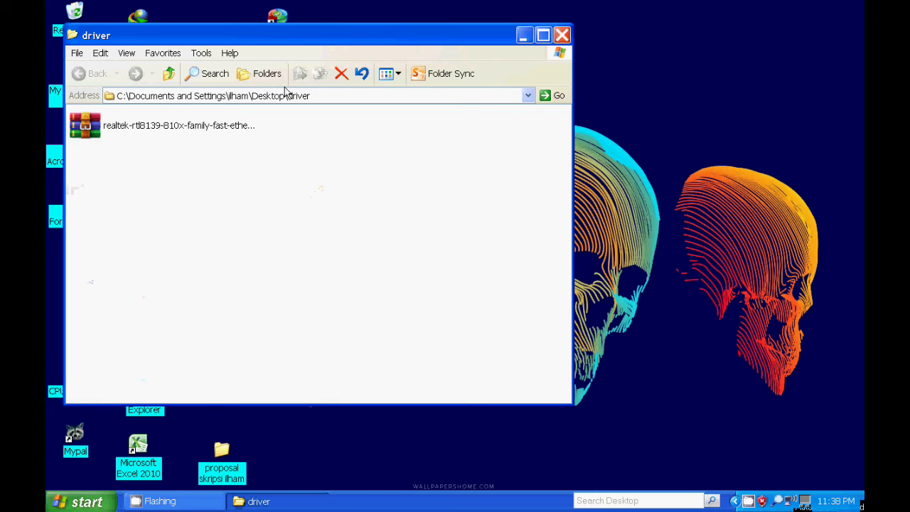
- Extract the realtek-rtl8139 archive directly into the driver folder with WinRAR's Extract Here
left_click(94, 131)
right_click(94, 132)
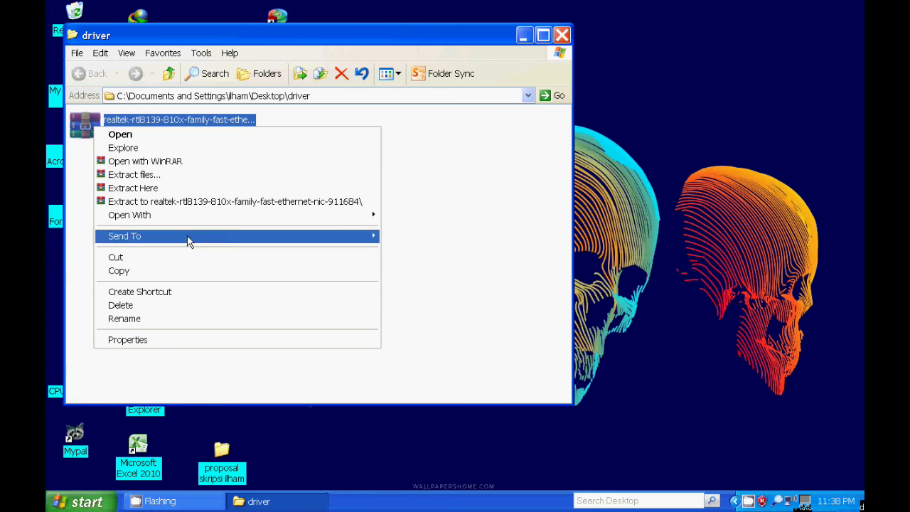
left_click(147, 189)
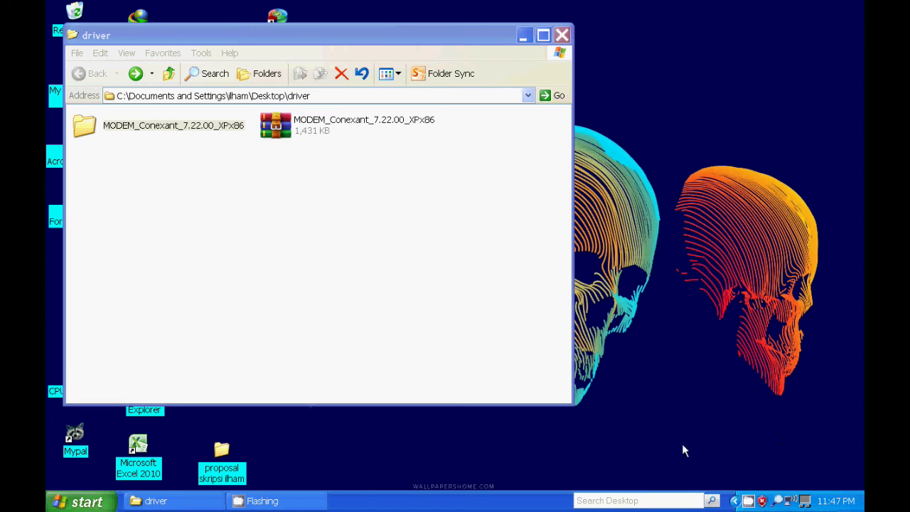
- Open the extracted MODEM_Conexant_7.22.00_XPx86 folder and launch its Setup application
double_click(131, 127)
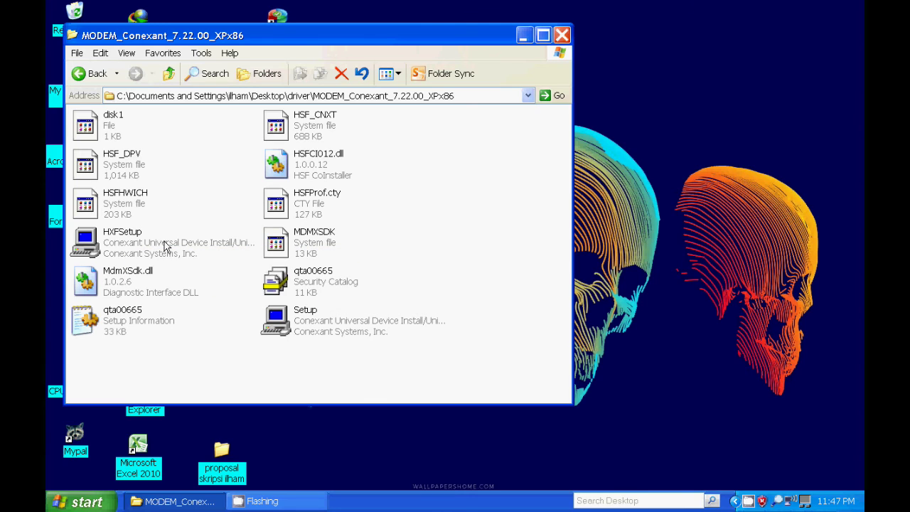
mouse_move(165, 245)
mouse_move(316, 327)
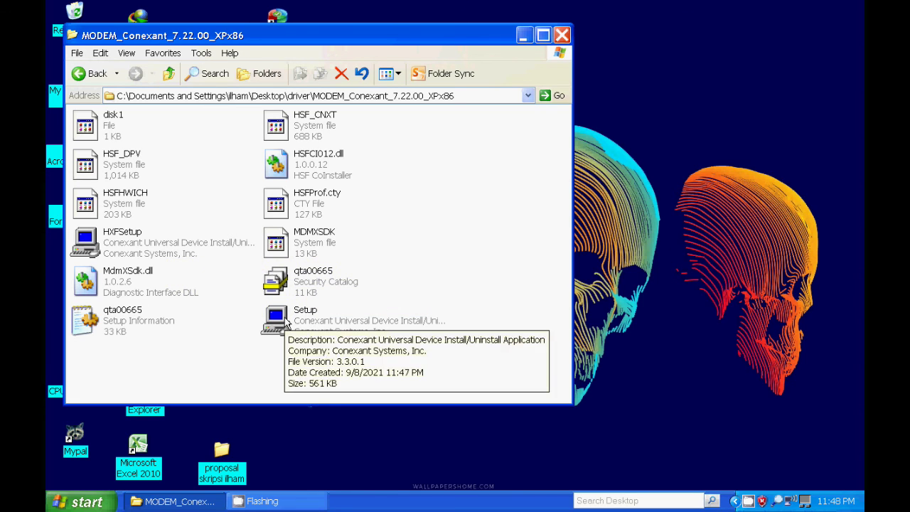
left_click(288, 322)
double_click(288, 321)
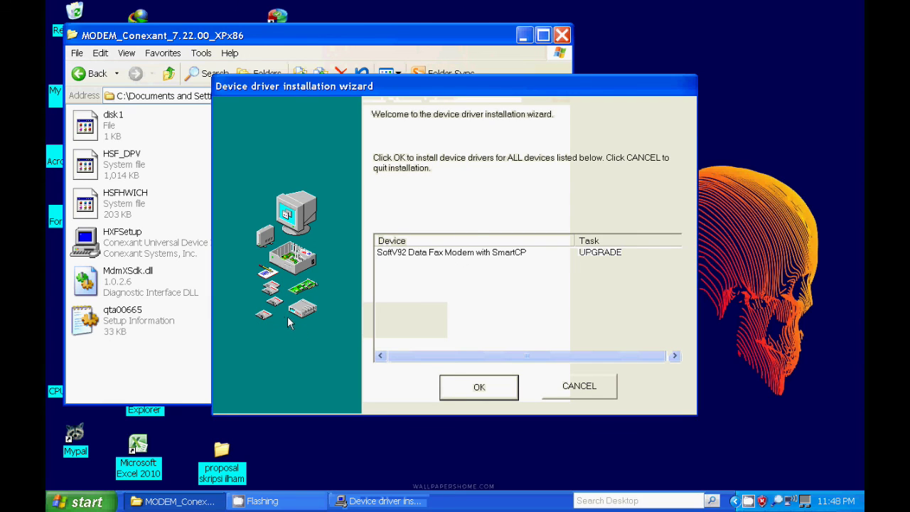
- Install the SoftV92 Data Fax Modem with SmartCP driver upgrade and close the driver folder
left_click(488, 395)
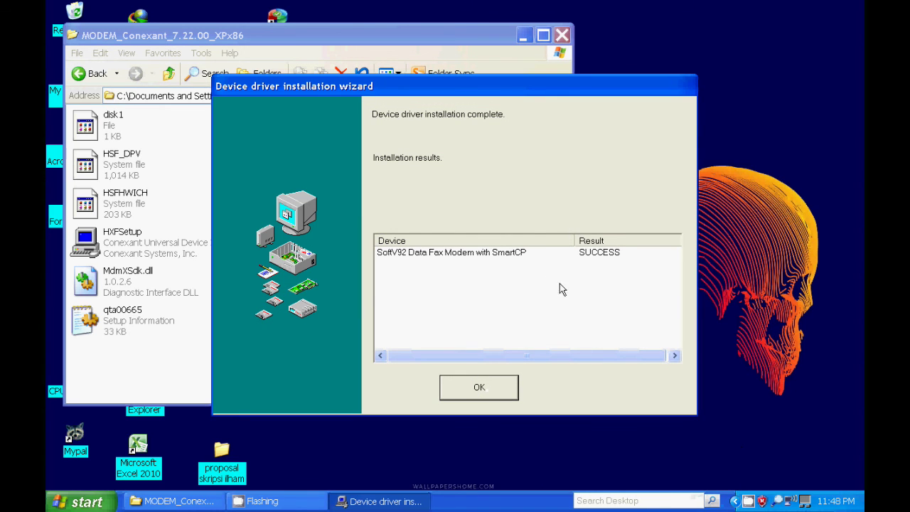
left_click(481, 390)
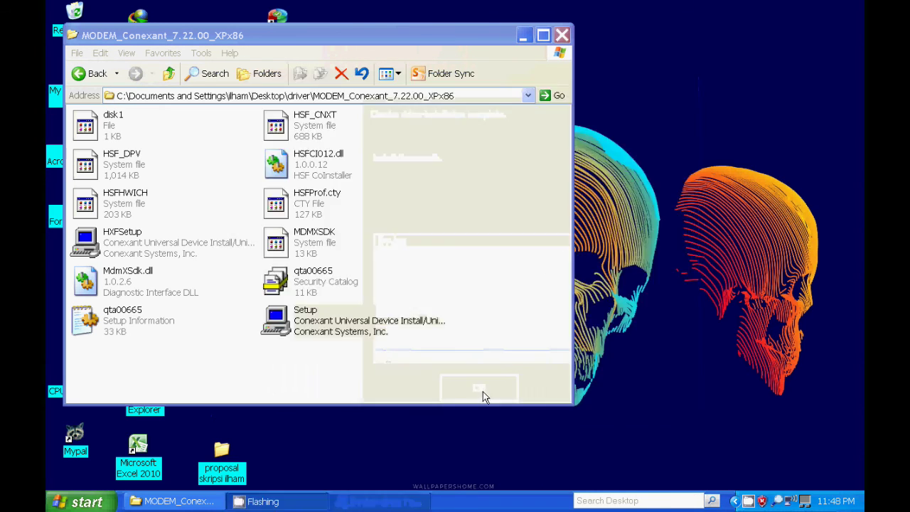
left_click(562, 35)
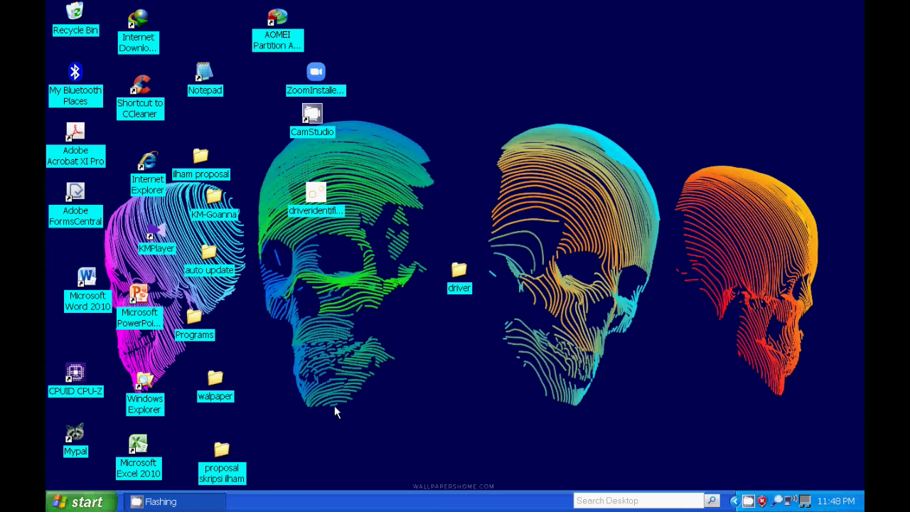
- Run sysdm.cpl and open Device Manager from the system's hardware settings
key("super+r")
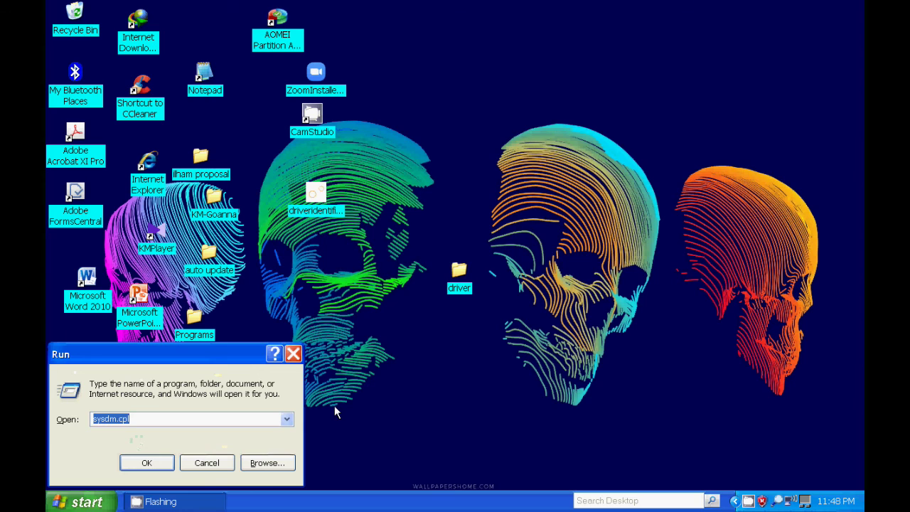
left_click(135, 463)
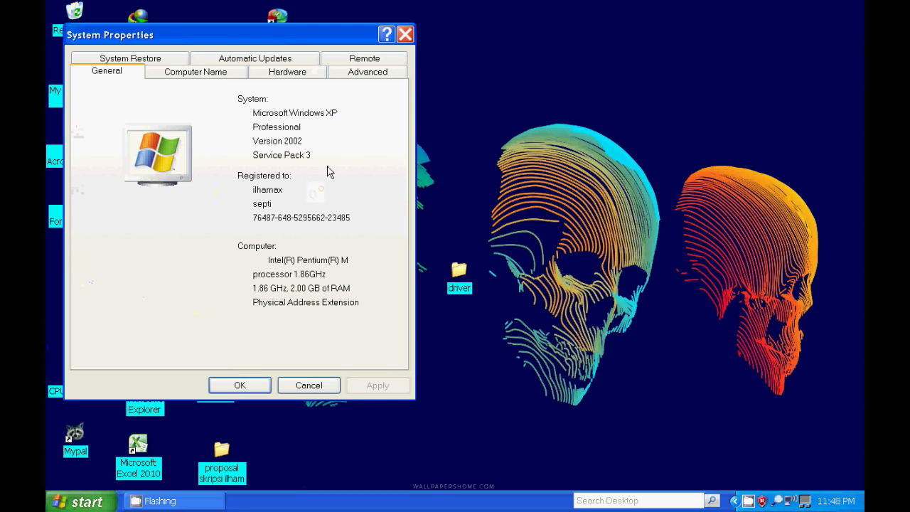
left_click(271, 74)
left_click(311, 158)
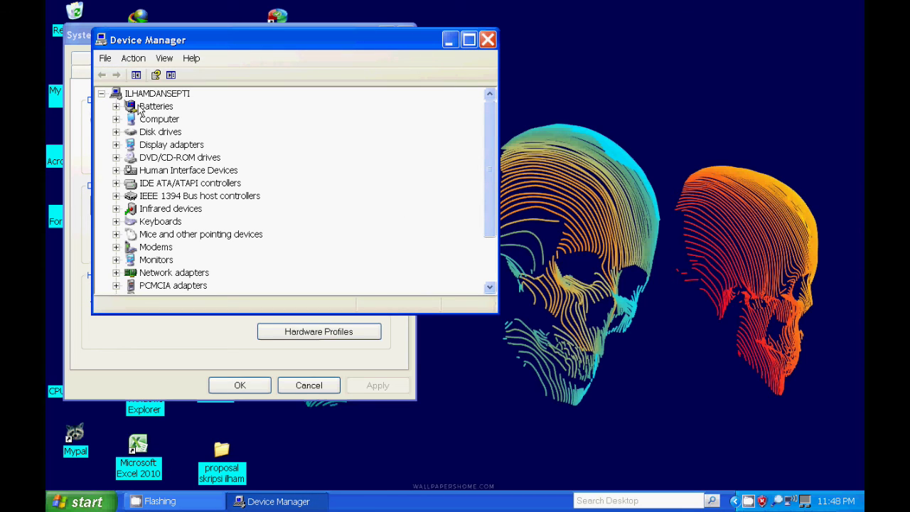
- Expand the Modems category and open the properties of SoftV92 Data Fax Modem with SmartCP
left_click(116, 247)
left_click(247, 260)
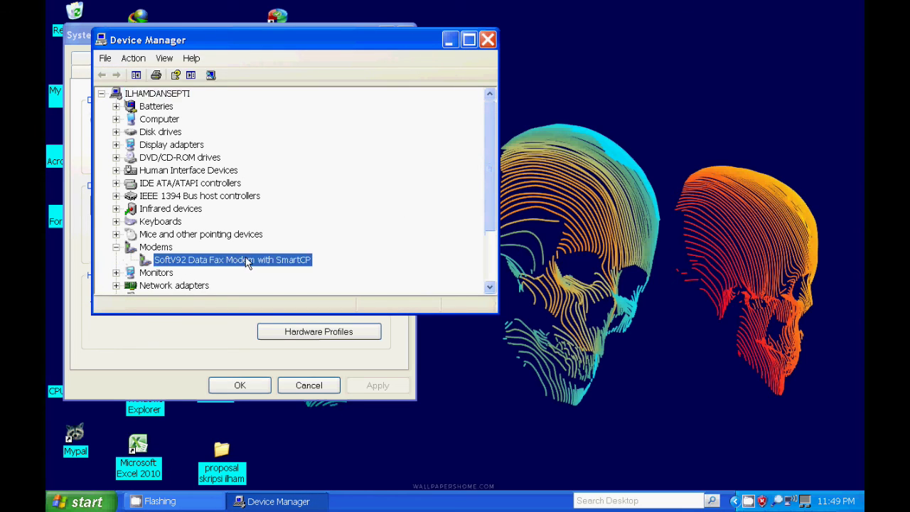
right_click(248, 261)
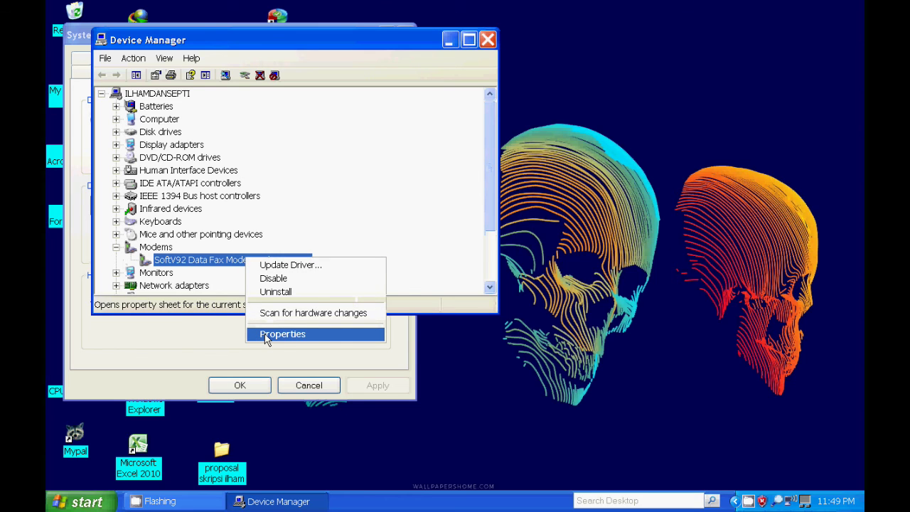
left_click(267, 334)
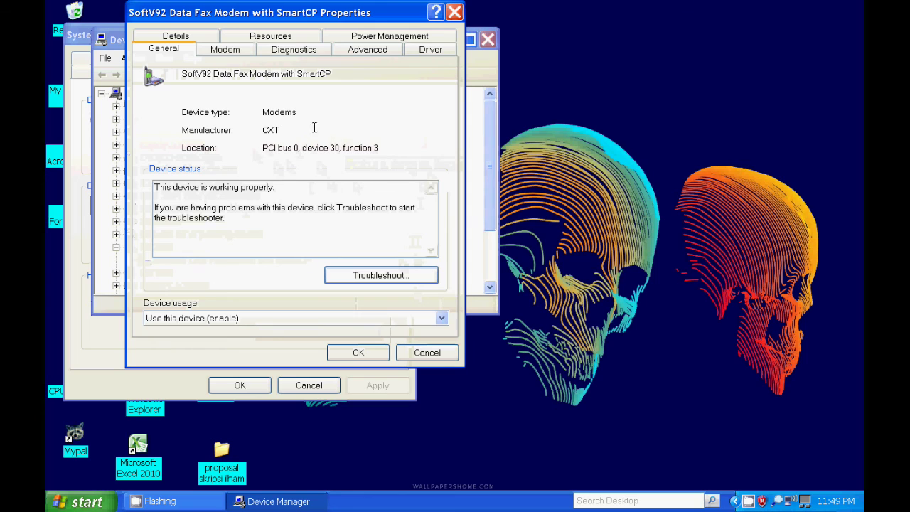
- Review the modem's device details, port and speaker settings, and general device status
left_click(188, 40)
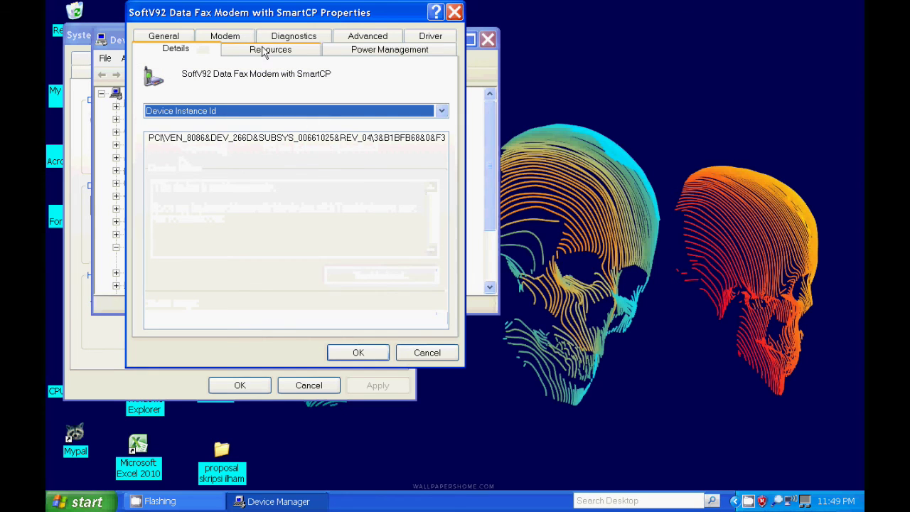
left_click(225, 35)
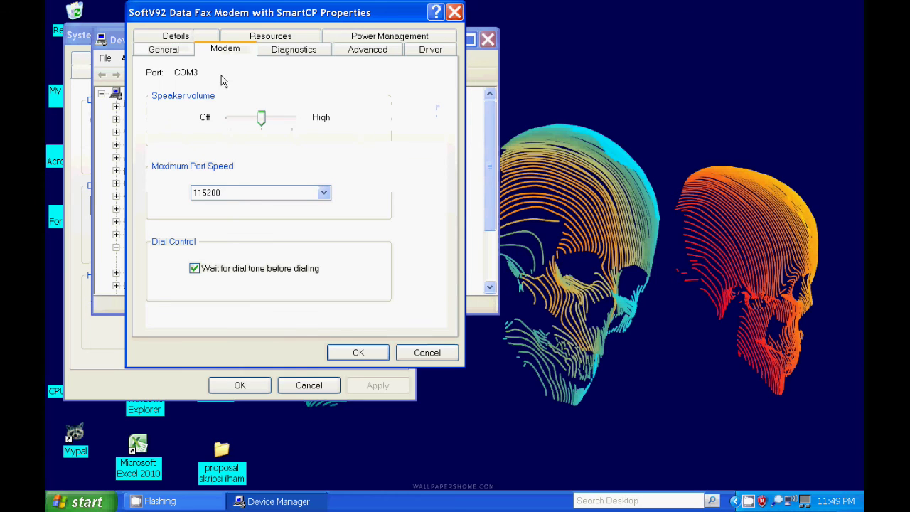
left_click(168, 51)
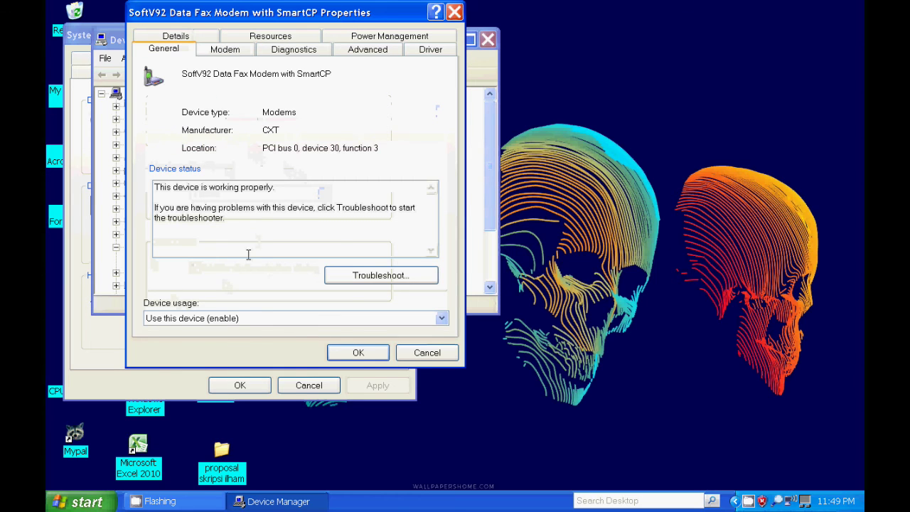
- Dismiss the modem properties without changes and close Device Manager and System Properties
left_click(424, 354)
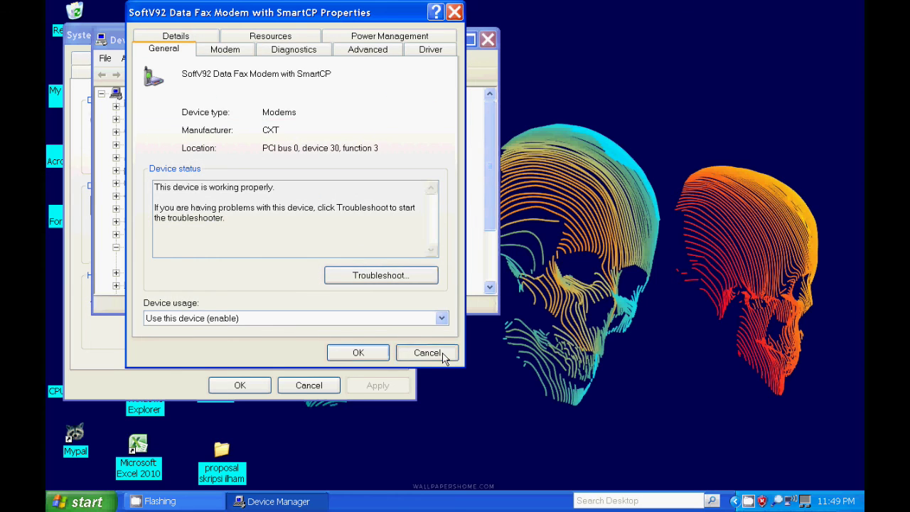
left_click(488, 39)
left_click(405, 34)
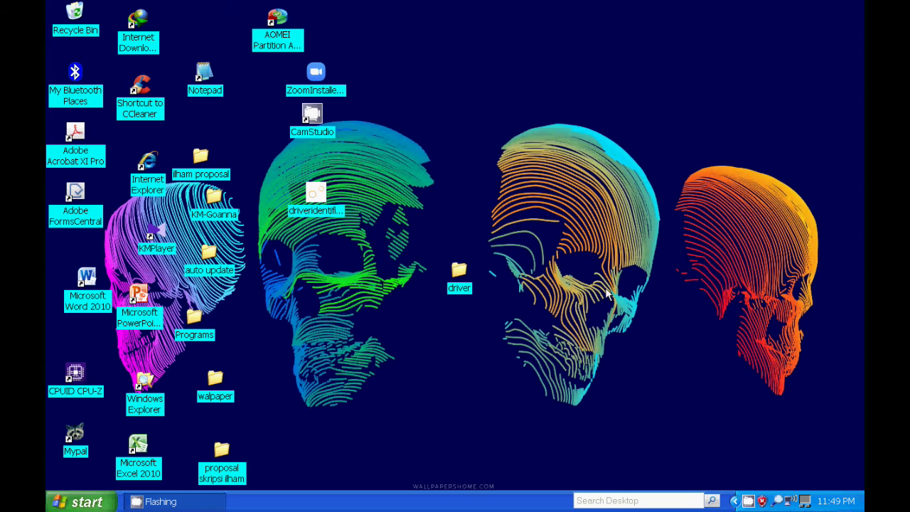
right_click(748, 499)
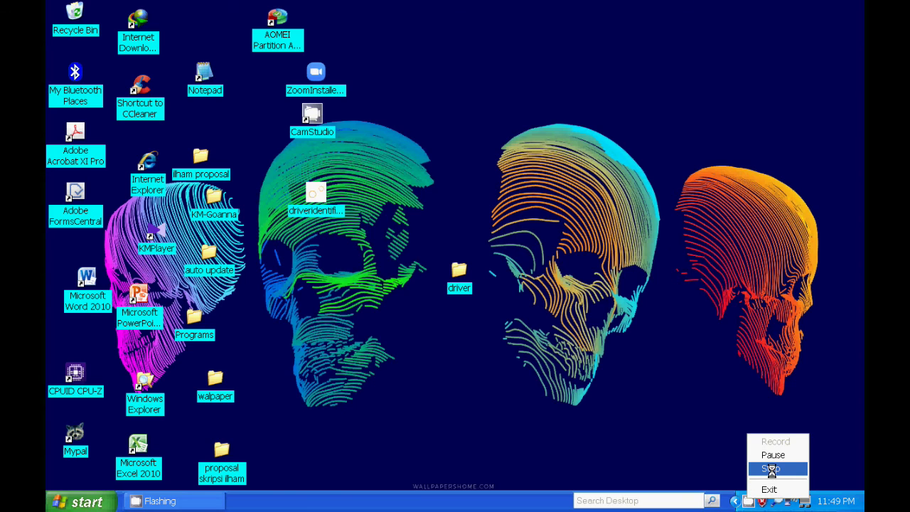